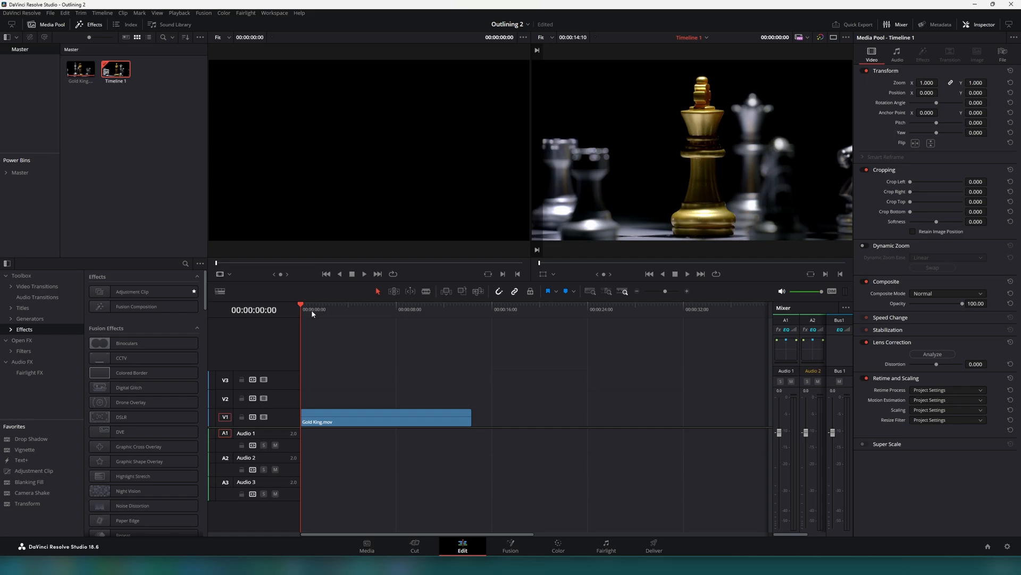
# Split the Gold King.mov clip at 00:00:05:09 and delete the portion after the cut.
pyautogui.moveTo(313, 311); pyautogui.dragTo(364, 313)
pyautogui.click(407, 412)
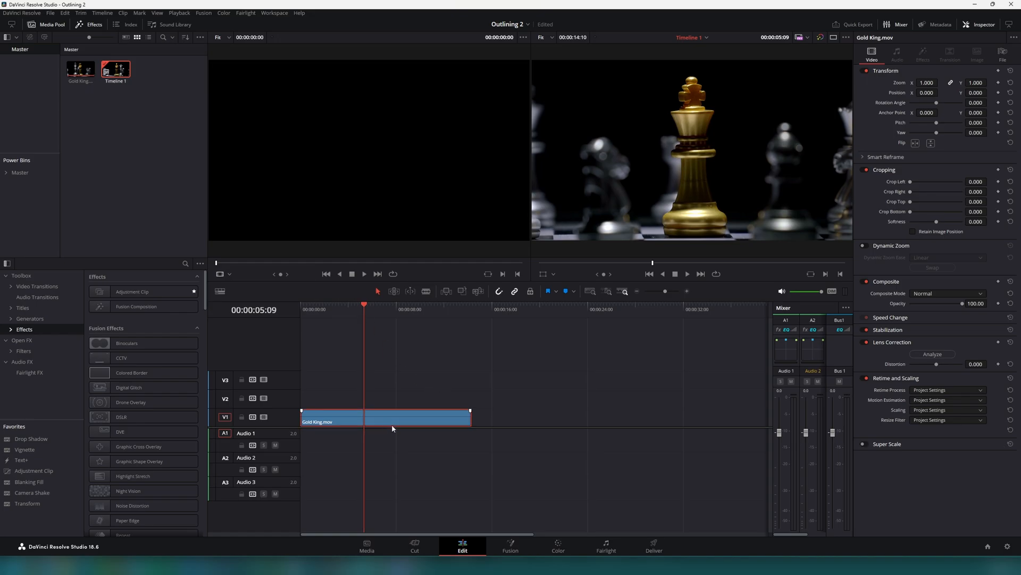
pyautogui.hotkey('ctrl', 'b')
pyautogui.moveTo(399, 422); pyautogui.dragTo(498, 423)
pyautogui.press('Delete')
pyautogui.click(358, 421)
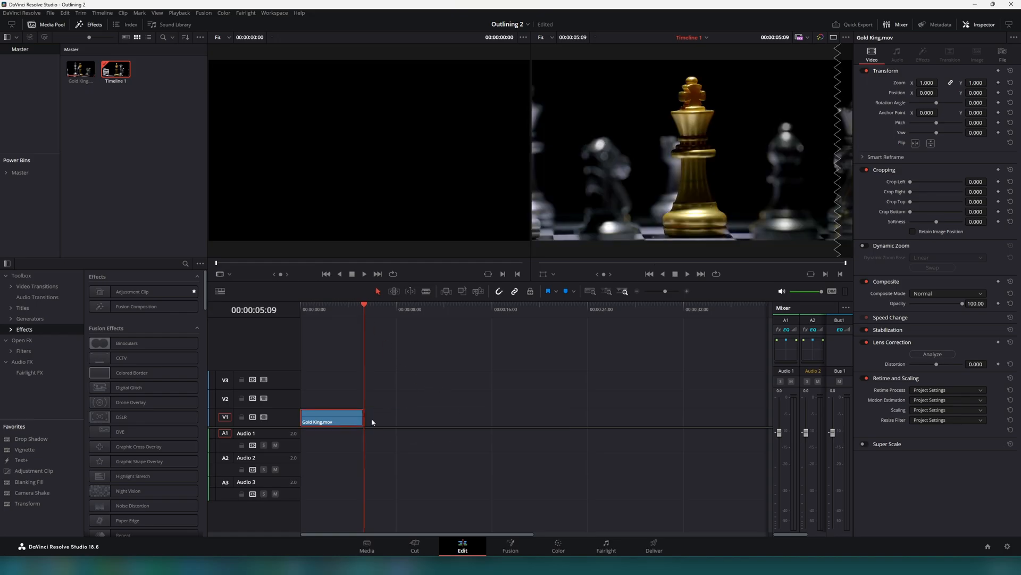
# Turn the remaining Gold King.mov clip into a freeze frame through its clip speed settings.
pyautogui.rightClick(336, 420)
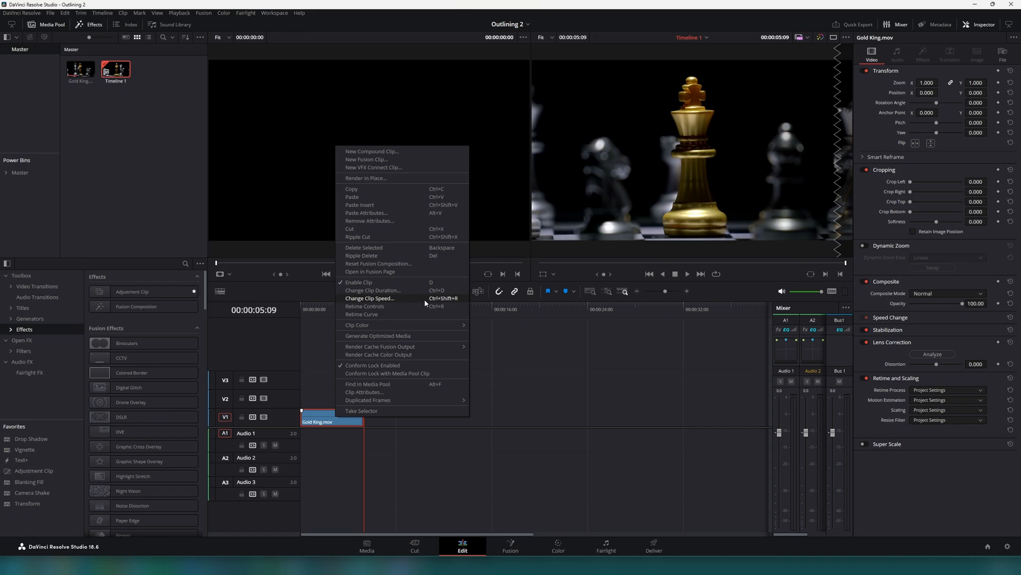
pyautogui.click(303, 369)
pyautogui.click(336, 422)
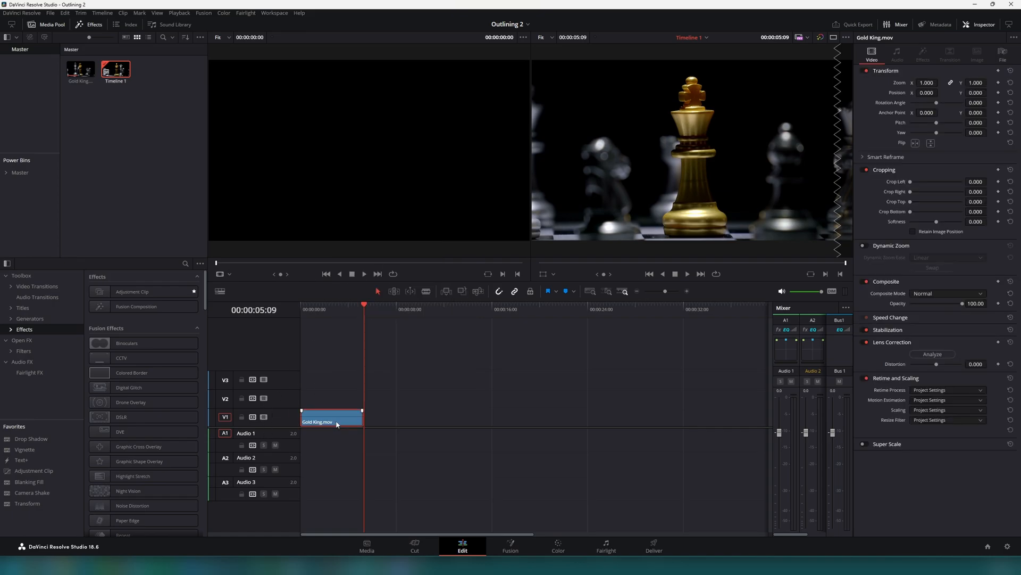
pyautogui.press('r')
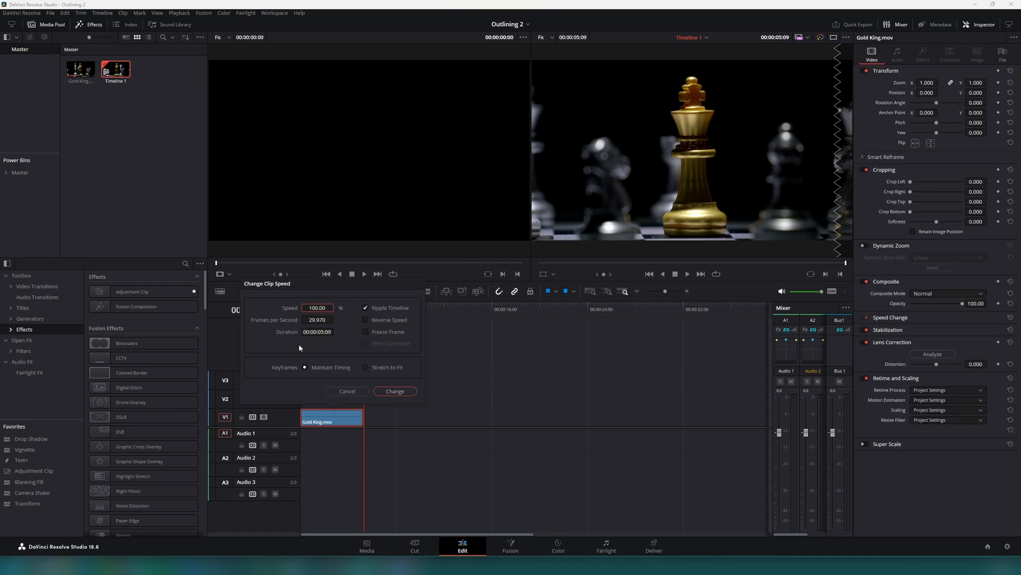
pyautogui.click(367, 330)
pyautogui.click(395, 391)
# Extend the end of the frozen clip on V1 to about 00:00:09:18 and scrub through it.
pyautogui.moveTo(353, 301); pyautogui.dragTo(349, 330)
pyautogui.moveTo(362, 417); pyautogui.dragTo(416, 418)
pyautogui.moveTo(392, 312); pyautogui.dragTo(358, 330)
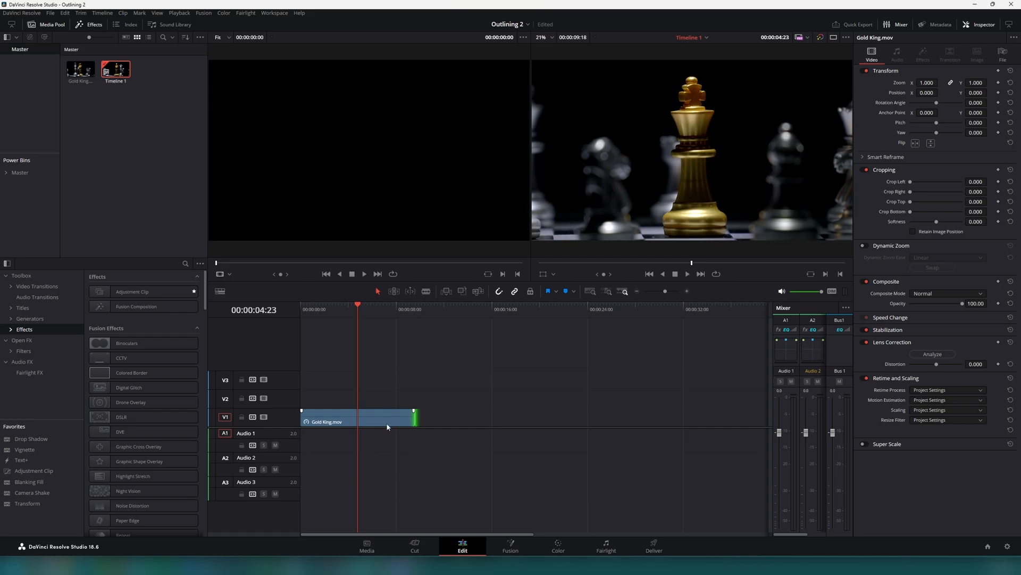
# Duplicate the frozen clip onto track V2, past the end of the original, so it ends at about 00:00:21:23.
pyautogui.moveTo(385, 419); pyautogui.dragTo(524, 406)
pyautogui.moveTo(407, 317); pyautogui.dragTo(480, 320)
pyautogui.rightClick(503, 400)
pyautogui.click(499, 397)
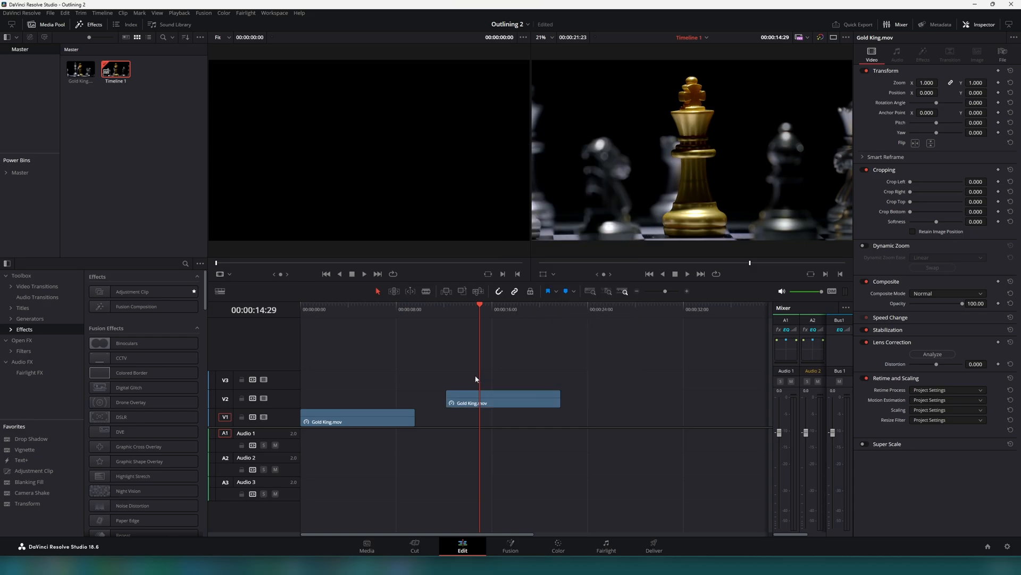
# Give the duplicated clip on V2 the Olive clip color.
pyautogui.rightClick(496, 395)
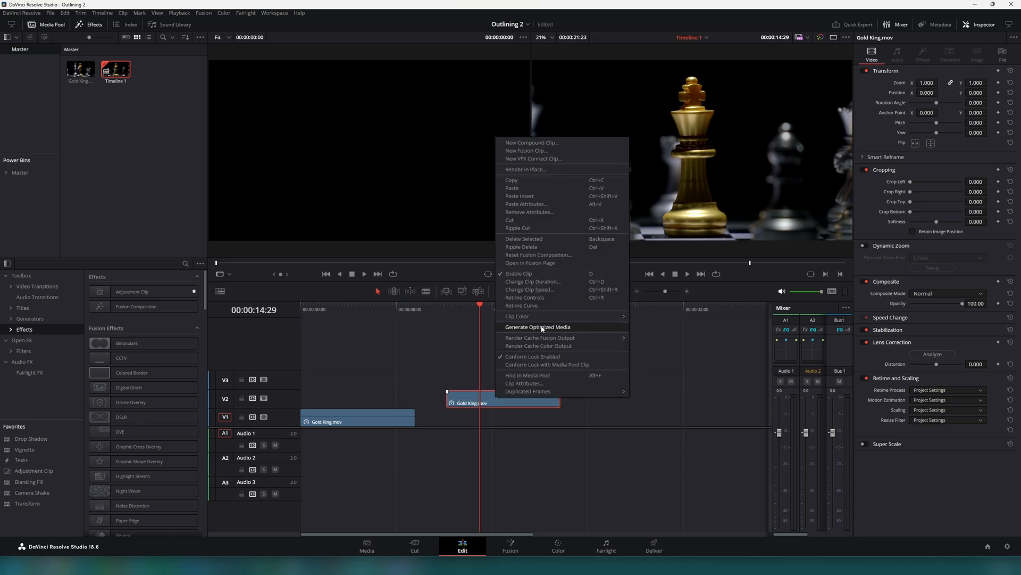
pyautogui.moveTo(619, 317)
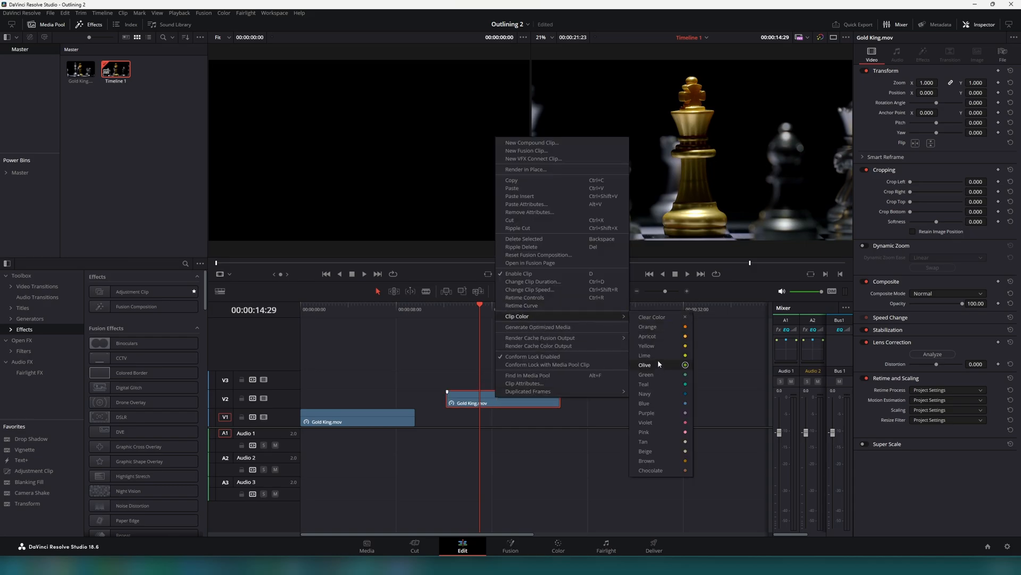
pyautogui.click(658, 362)
pyautogui.click(496, 401)
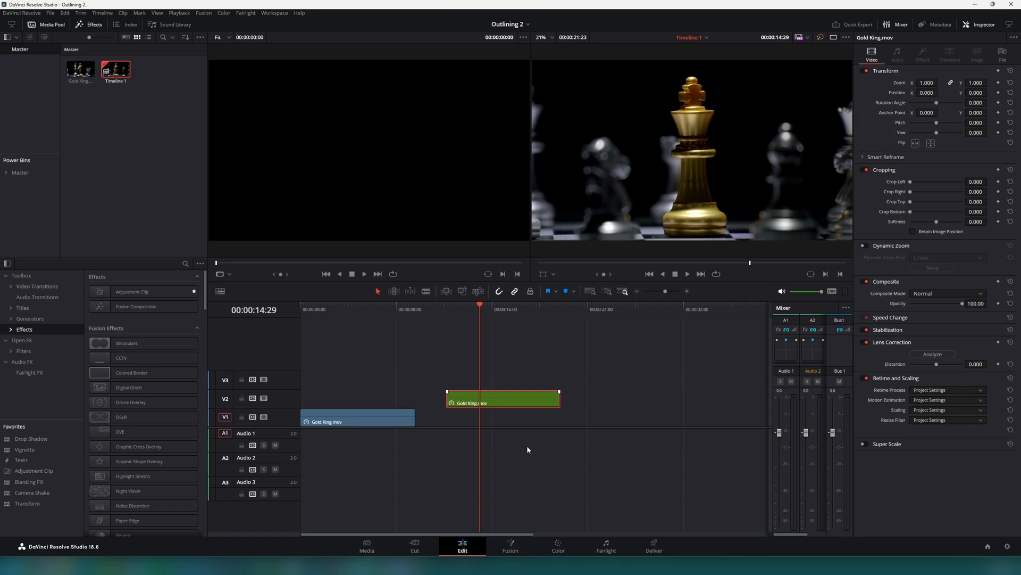
# Park the playhead at 00:00:17:09 on the duplicated clip and enable a curve window for it on the Color page.
pyautogui.moveTo(514, 307); pyautogui.dragTo(508, 309)
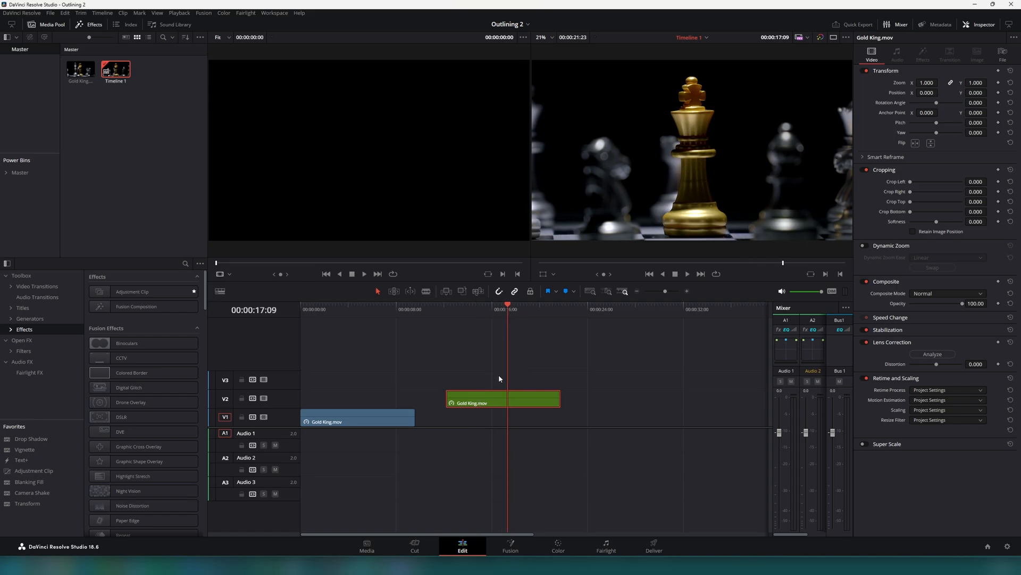
pyautogui.click(558, 546)
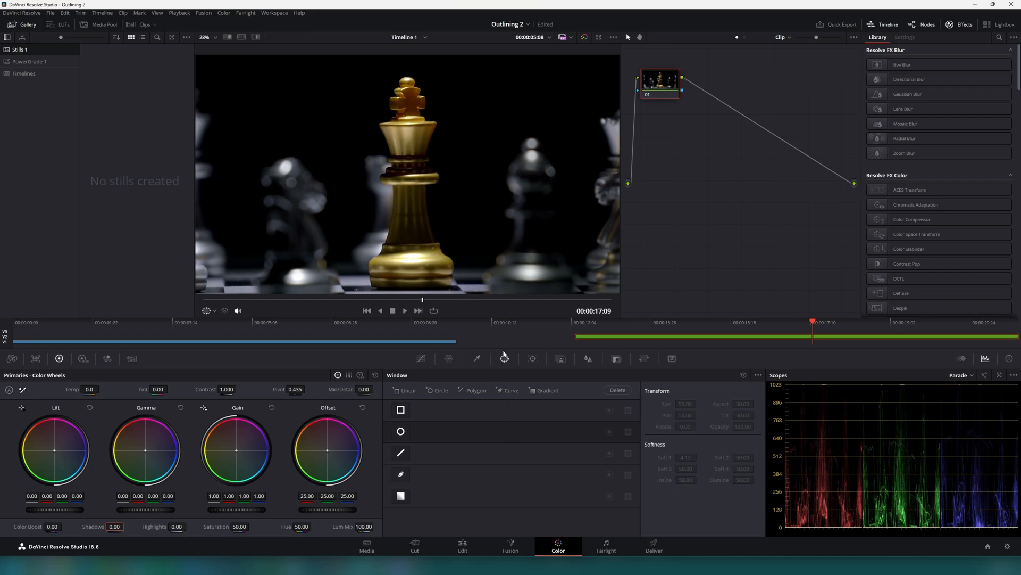
pyautogui.click(481, 360)
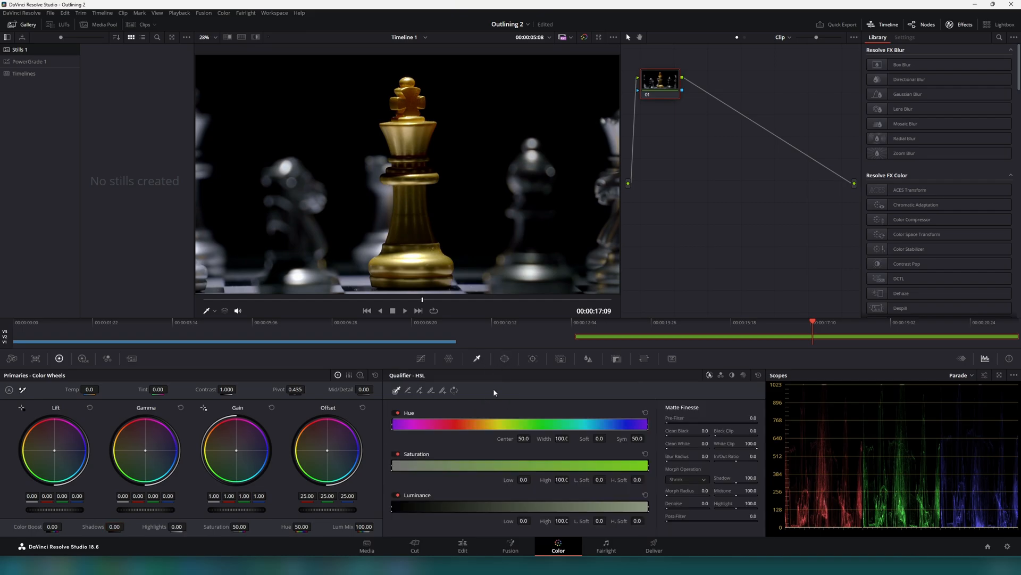
pyautogui.click(505, 359)
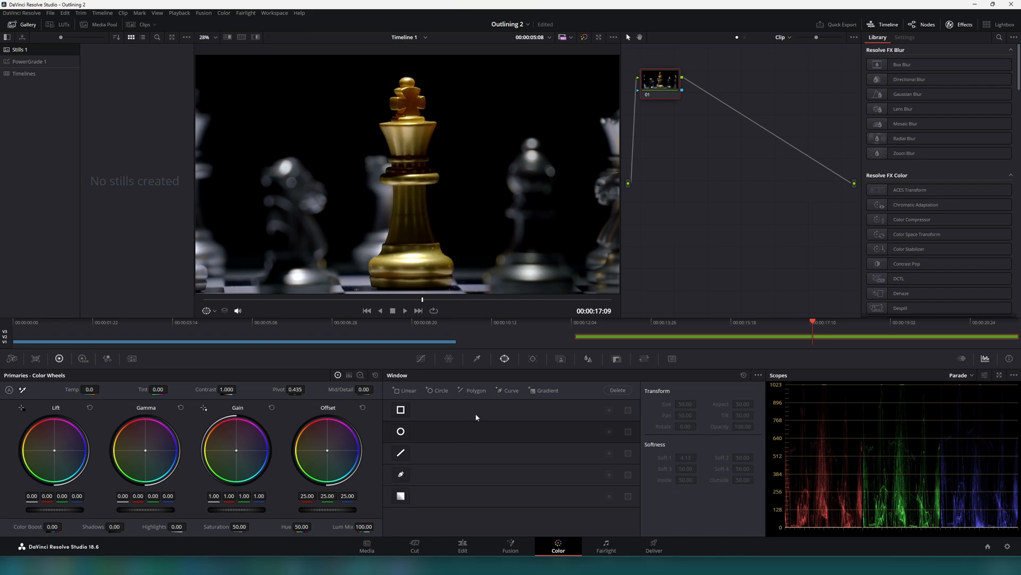
pyautogui.click(433, 483)
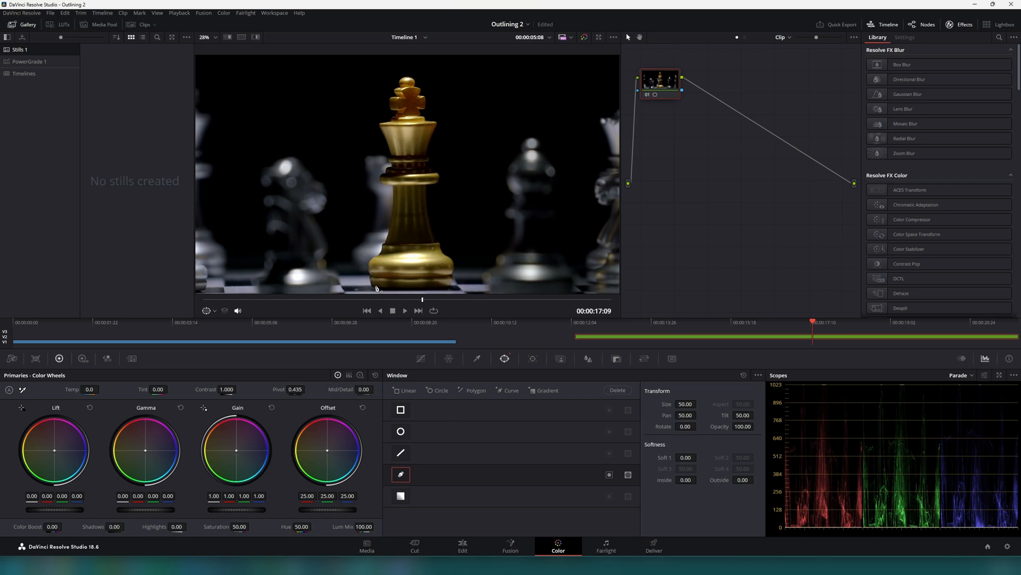
# Trace a closed curve mask around the gold king, following its edges from the base up to the crown.
pyautogui.scroll(3, 370, 290)
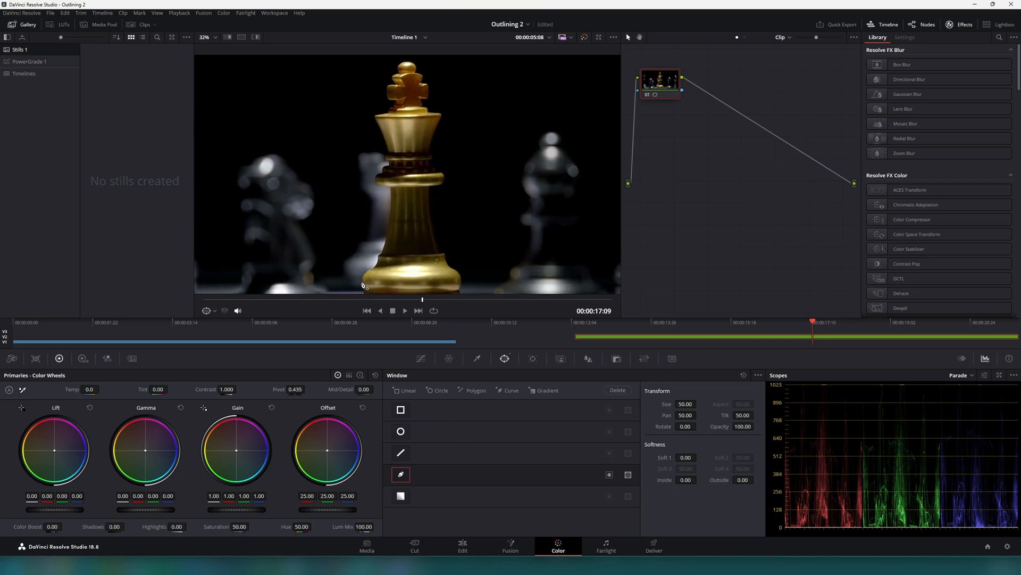
pyautogui.moveTo(366, 282); pyautogui.dragTo(434, 151)
pyautogui.moveTo(409, 248); pyautogui.dragTo(375, 243)
pyautogui.scroll(2, 427, 228)
pyautogui.scroll(2, 372, 223)
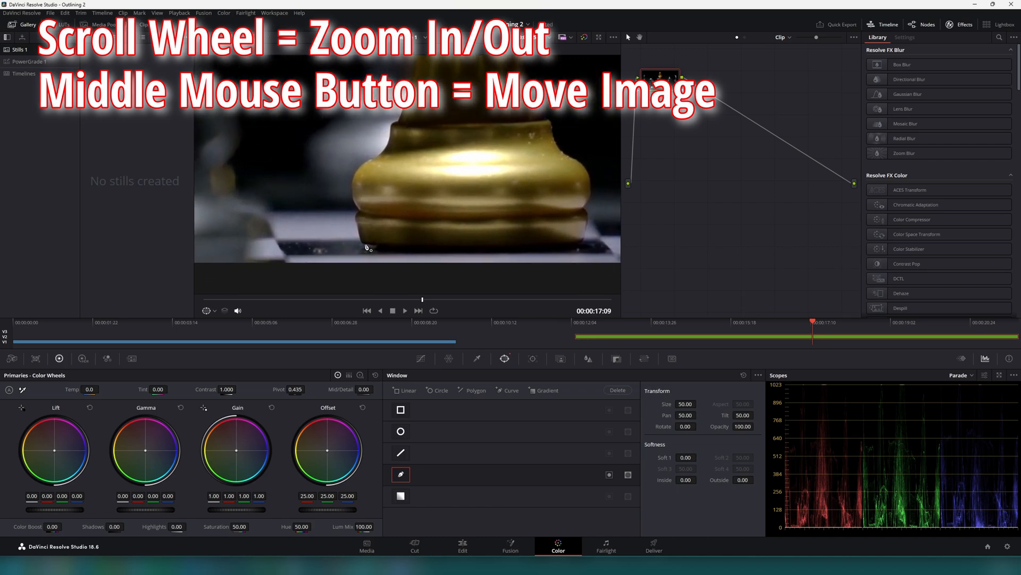
pyautogui.click(360, 243)
pyautogui.moveTo(541, 259); pyautogui.dragTo(604, 238)
pyautogui.click(479, 250)
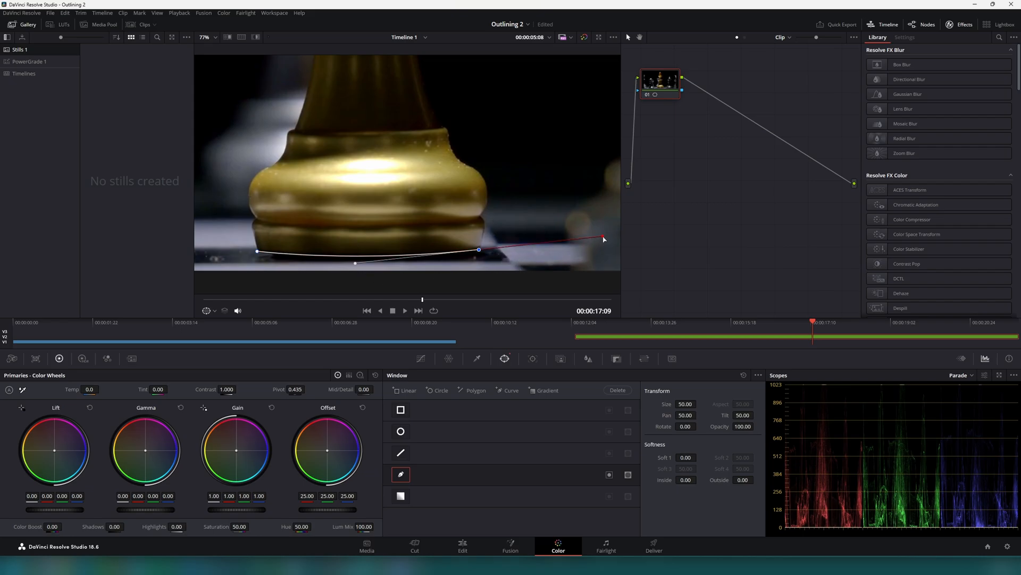
pyautogui.moveTo(604, 238); pyautogui.dragTo(485, 215)
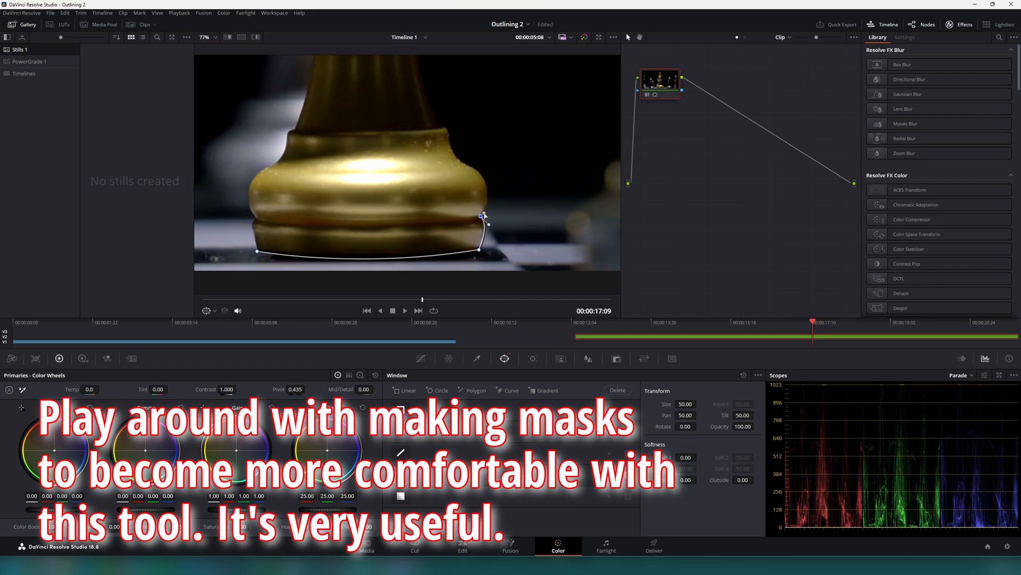
pyautogui.moveTo(480, 174); pyautogui.dragTo(453, 106)
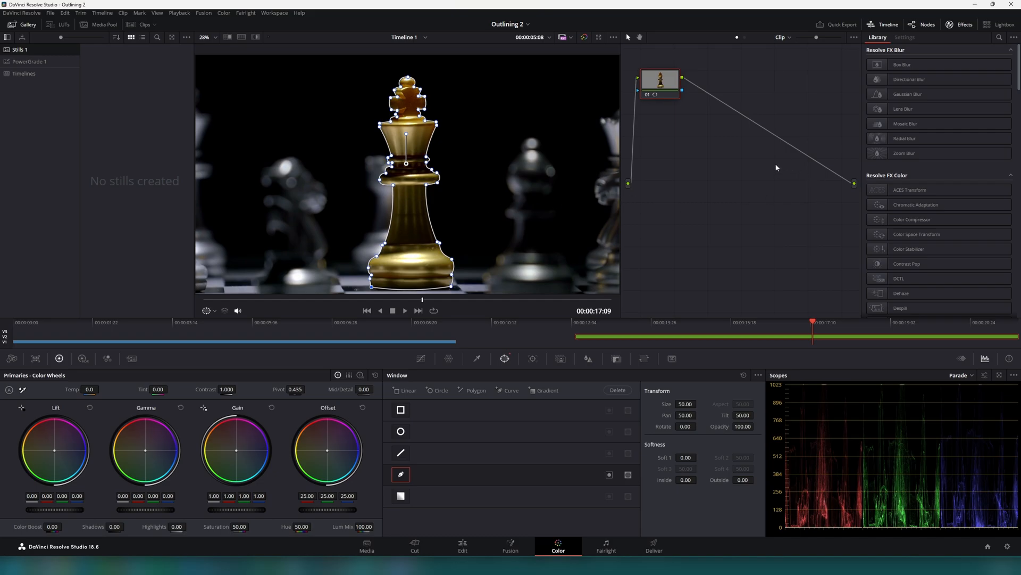
# Add an alpha output to the node graph and connect node 01's alpha to it.
pyautogui.rightClick(751, 168)
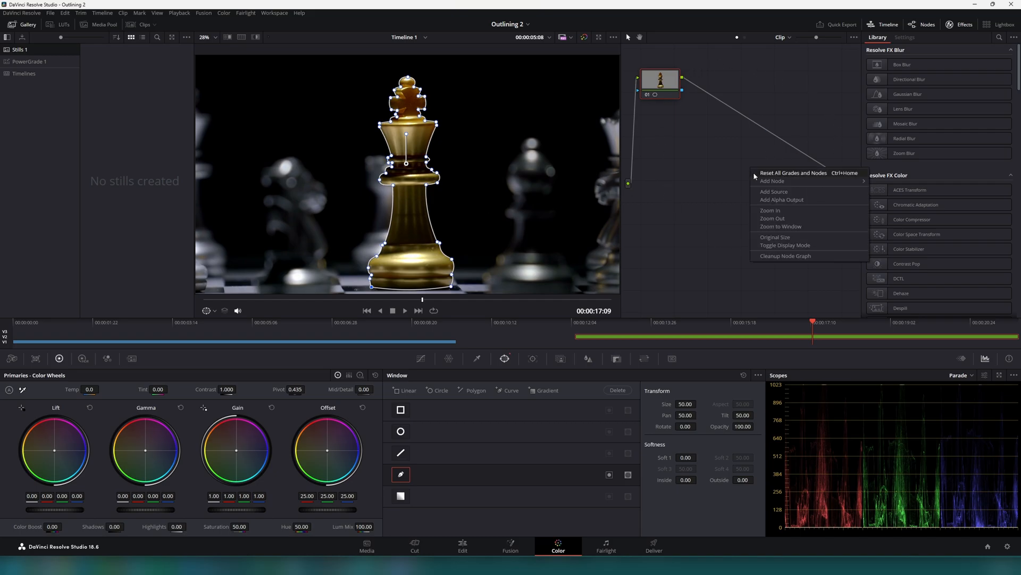
pyautogui.click(778, 200)
pyautogui.rightClick(687, 189)
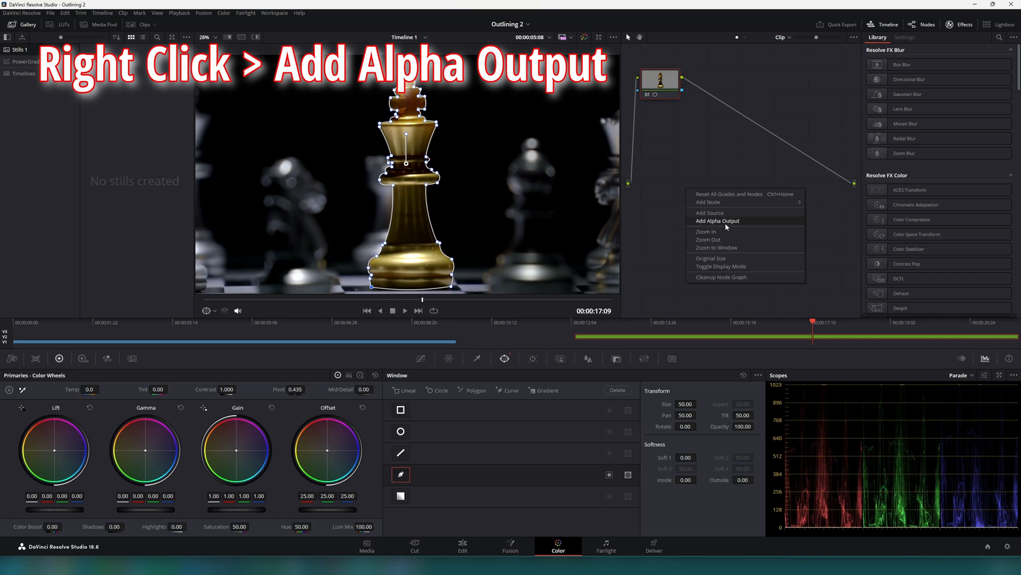
pyautogui.click(758, 220)
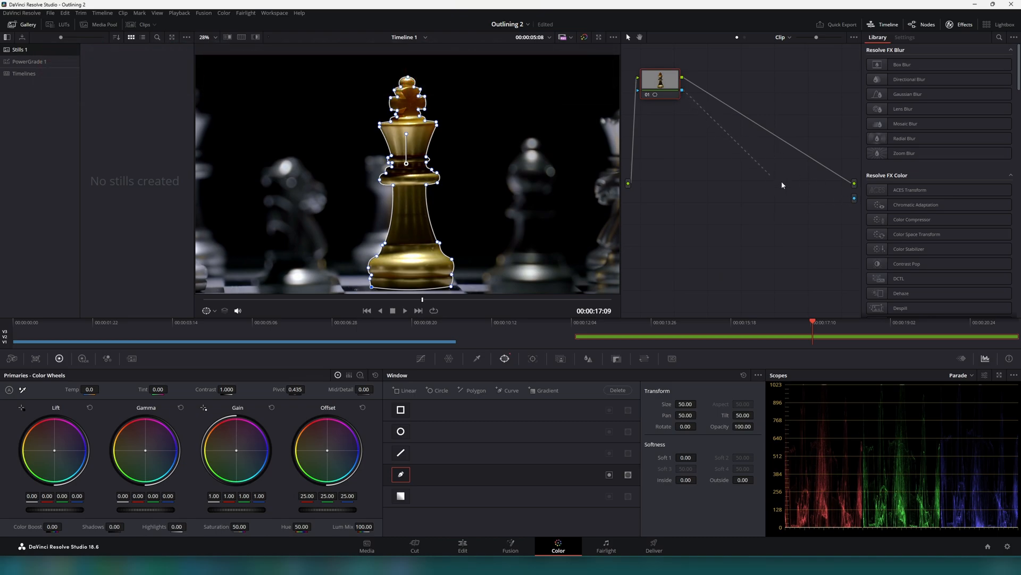
pyautogui.moveTo(850, 205); pyautogui.dragTo(854, 198)
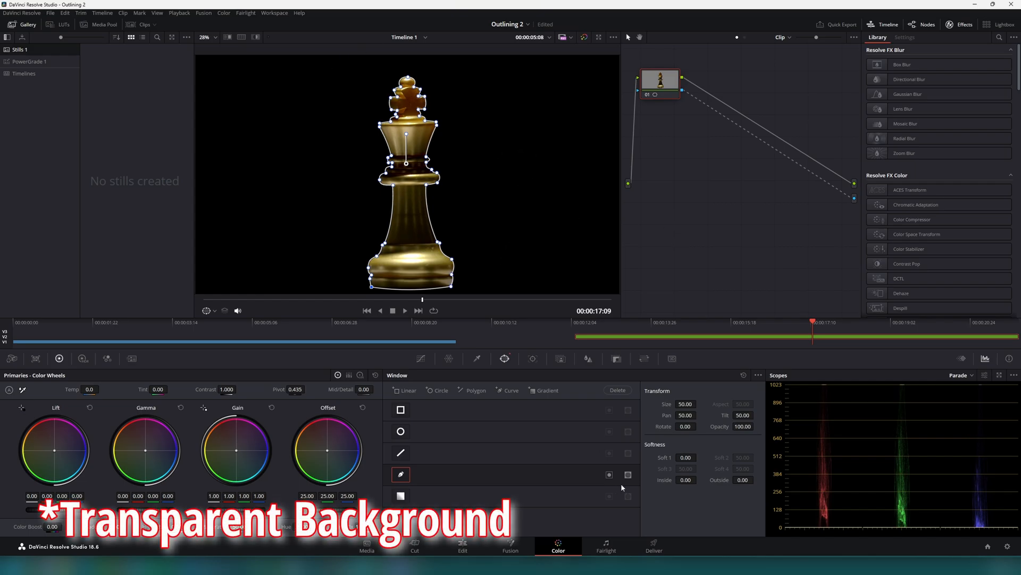
# Return to the Edit page, place the masked V2 clip past the original, ending at about 00:00:22:01, and preview it at 00:00:16:28.
pyautogui.click(468, 552)
pyautogui.moveTo(385, 396); pyautogui.dragTo(534, 394)
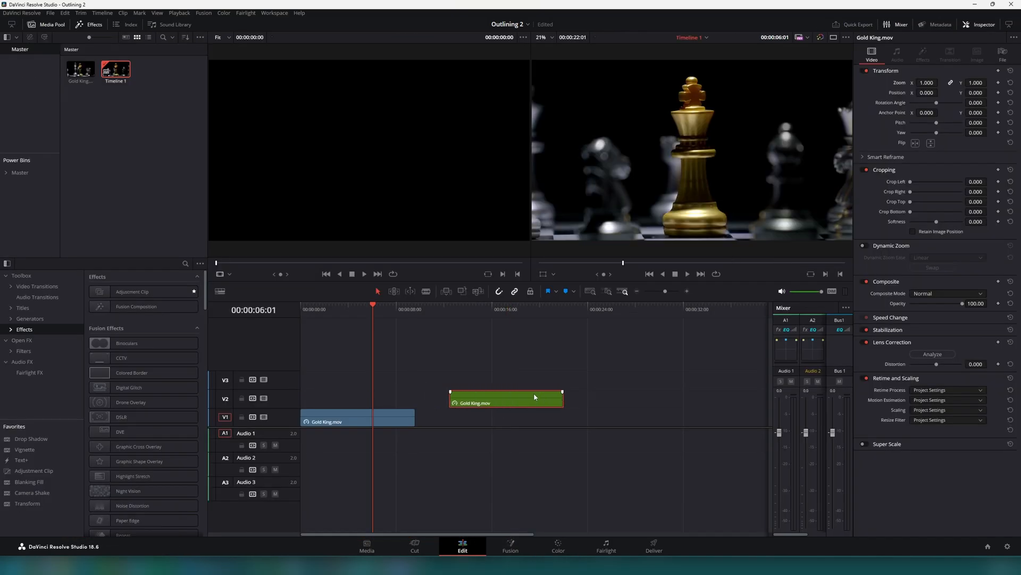
pyautogui.click(503, 314)
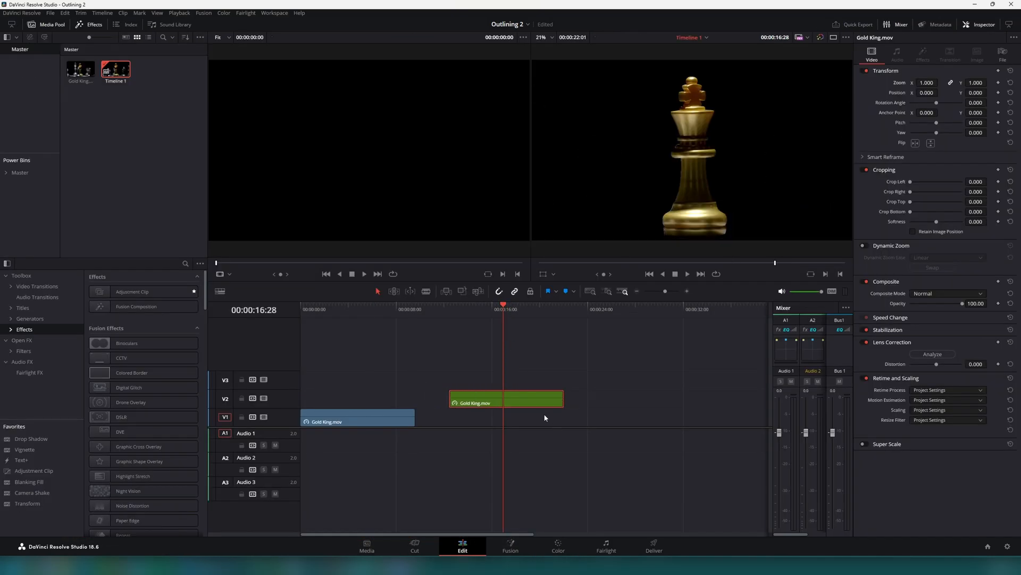
# Convert the masked V2 clip into a new Fusion clip and give it a bright green clip color.
pyautogui.rightClick(519, 403)
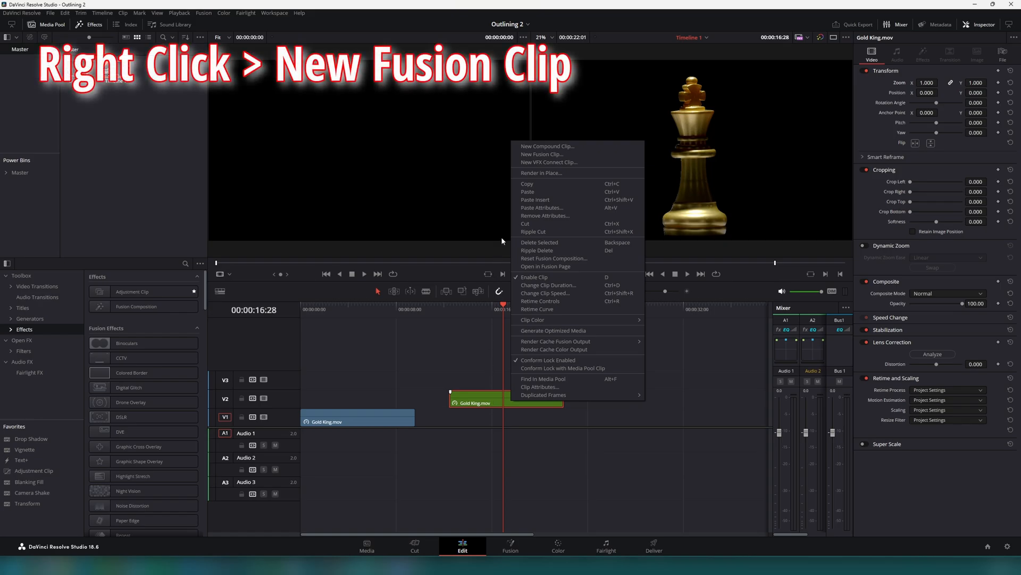
pyautogui.click(545, 155)
pyautogui.rightClick(519, 399)
pyautogui.moveTo(631, 321)
pyautogui.click(671, 362)
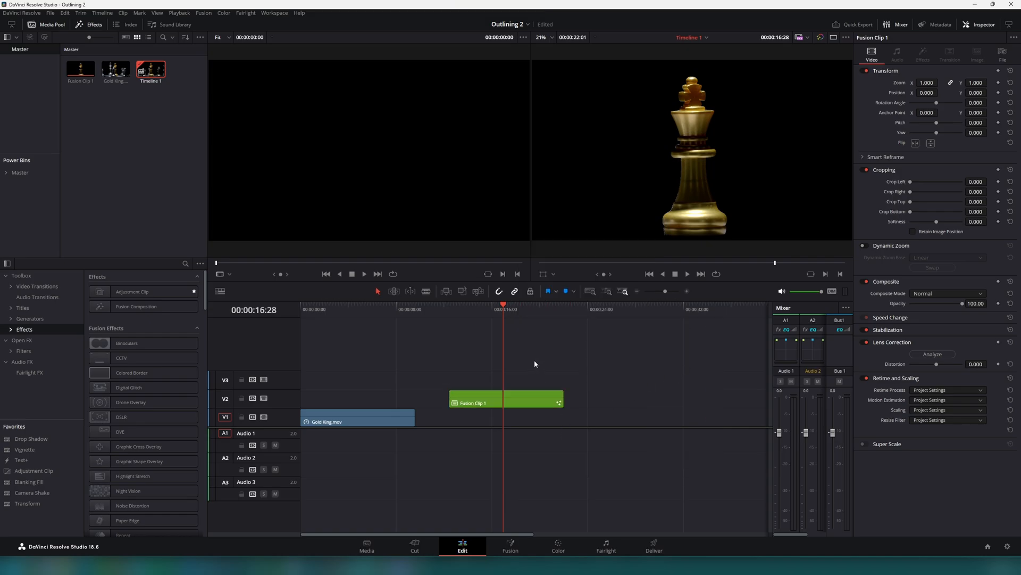
# Open Fusion Clip 1 from the timeline in the Fusion page.
pyautogui.click(515, 408)
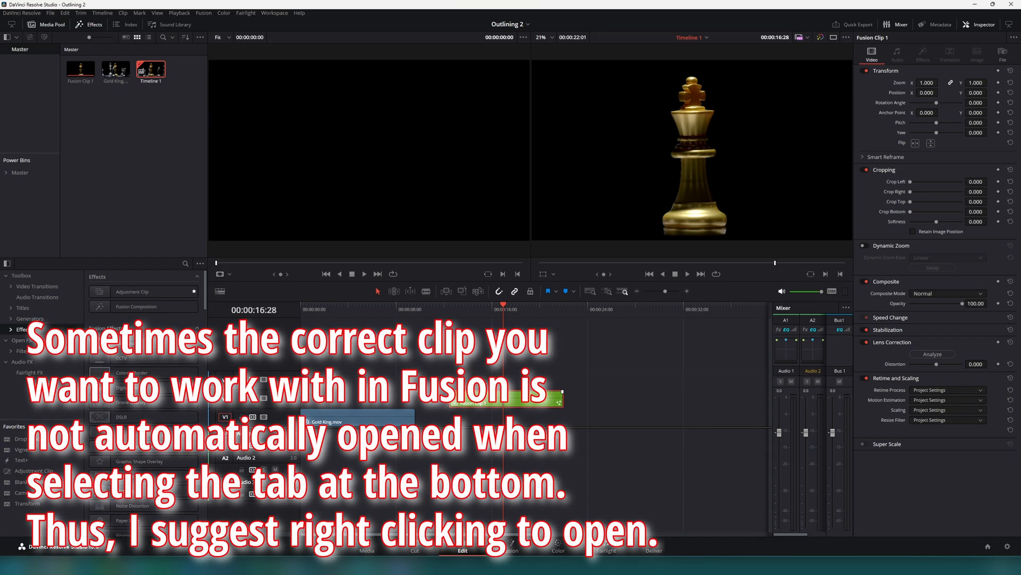
pyautogui.rightClick(519, 406)
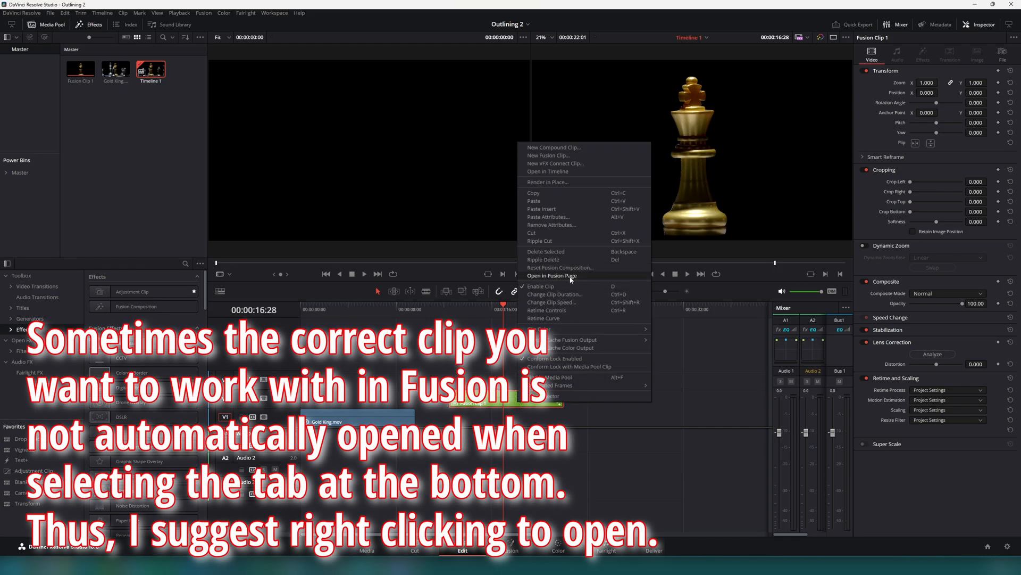
pyautogui.click(552, 276)
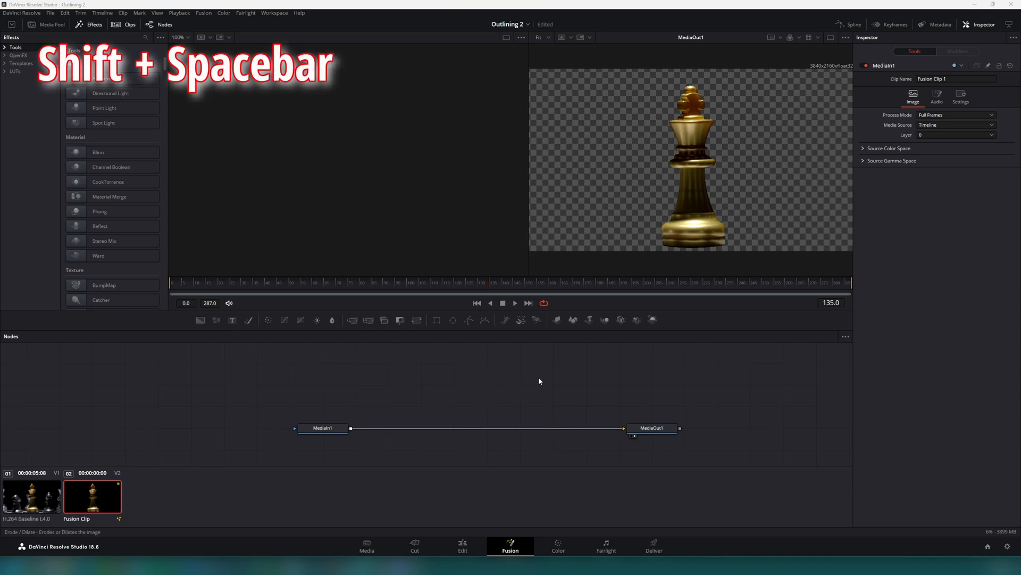
pyautogui.hotkey('shift', 'space')
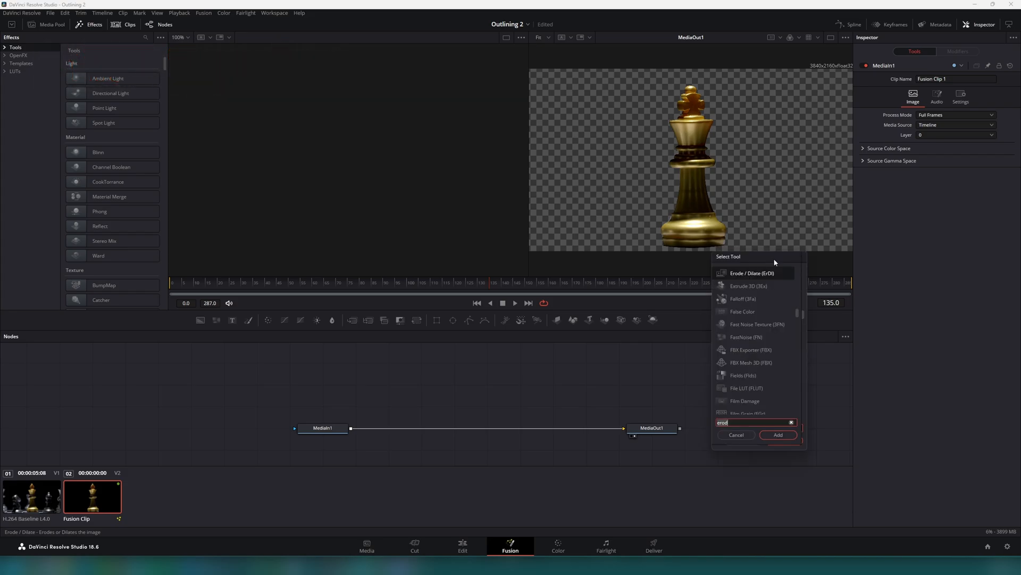
pyautogui.write('erod')
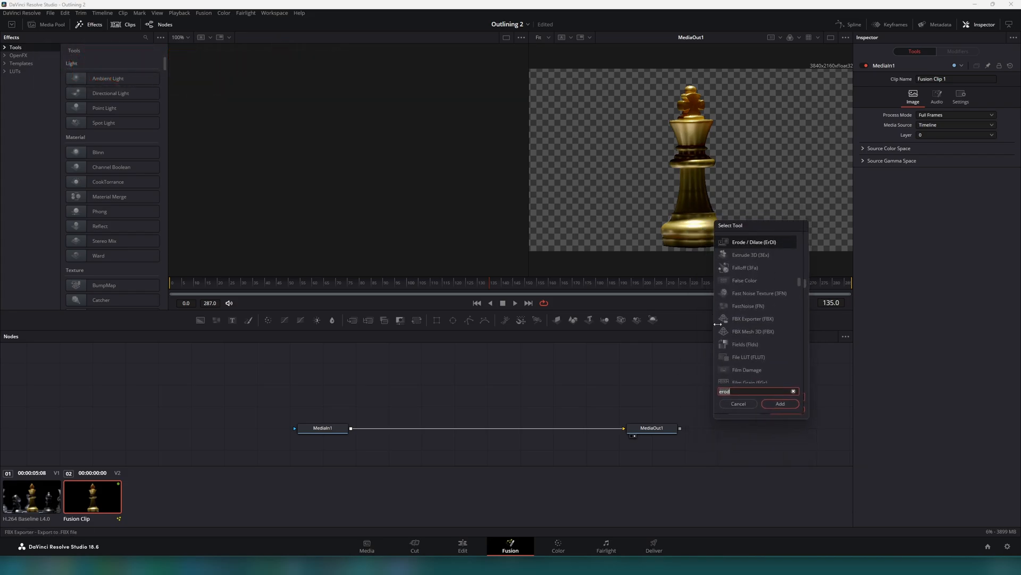
pyautogui.press('BackSpace')
pyautogui.press('BackSpace')
pyautogui.press('BackSpace')
pyautogui.press('BackSpace')
pyautogui.write('merg')
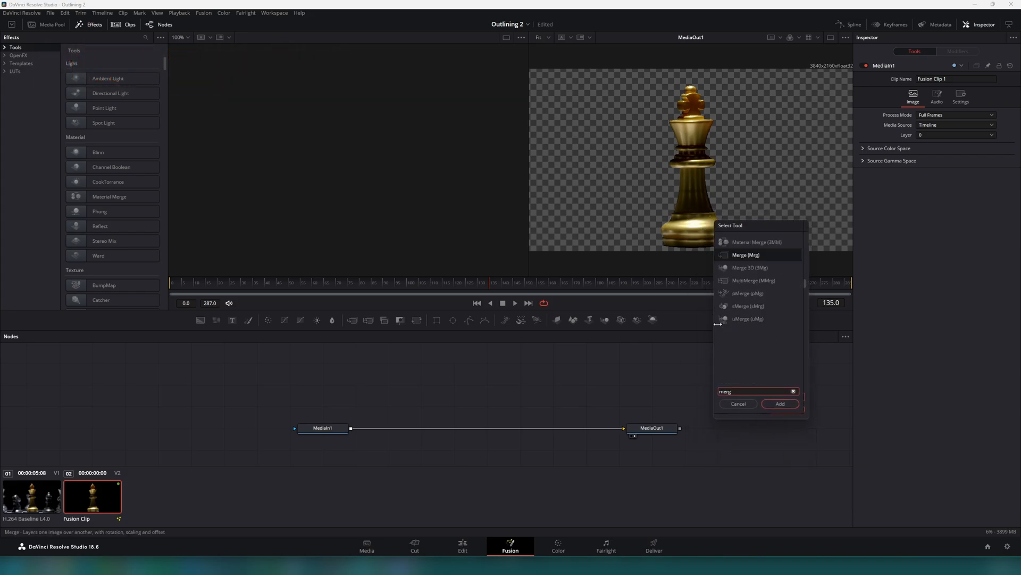
pyautogui.click(738, 403)
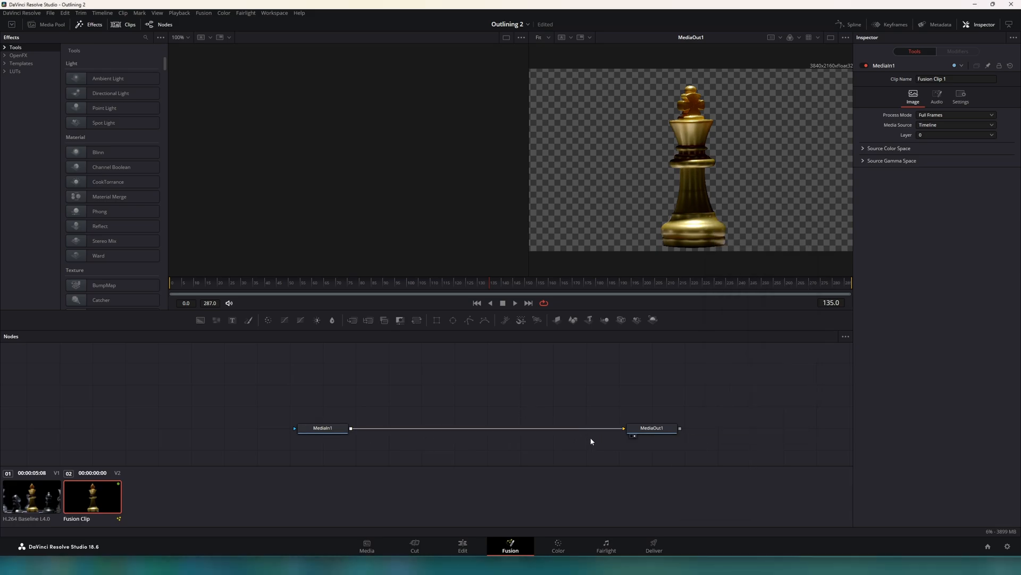
# Disconnect MediaIn1 from MediaOut1, add a Merge node feeding MediaOut1, and connect MediaIn1 to the Merge's foreground input.
pyautogui.moveTo(594, 431); pyautogui.dragTo(641, 431)
pyautogui.click(443, 428)
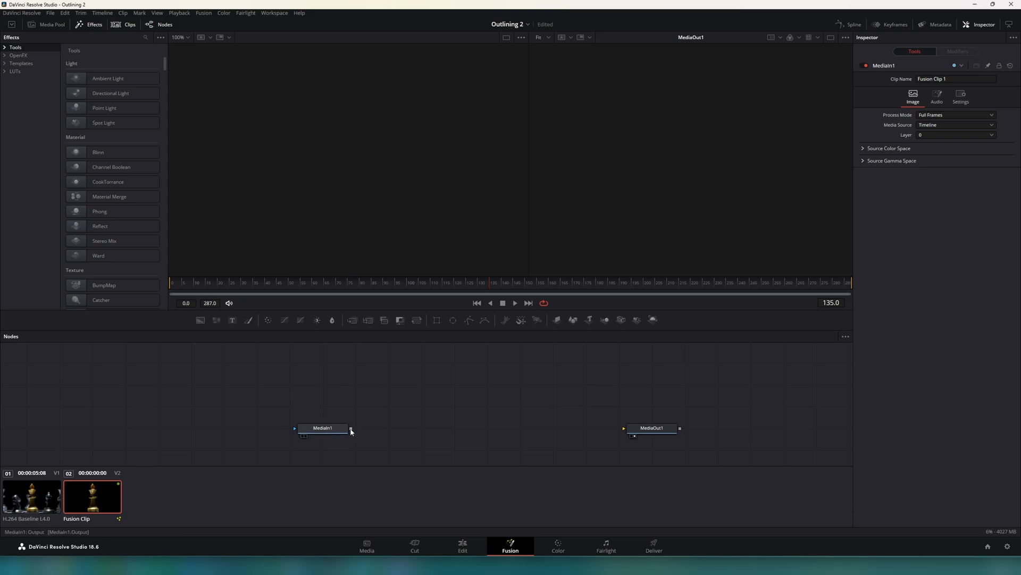
pyautogui.click(352, 319)
pyautogui.moveTo(399, 409); pyautogui.dragTo(624, 431)
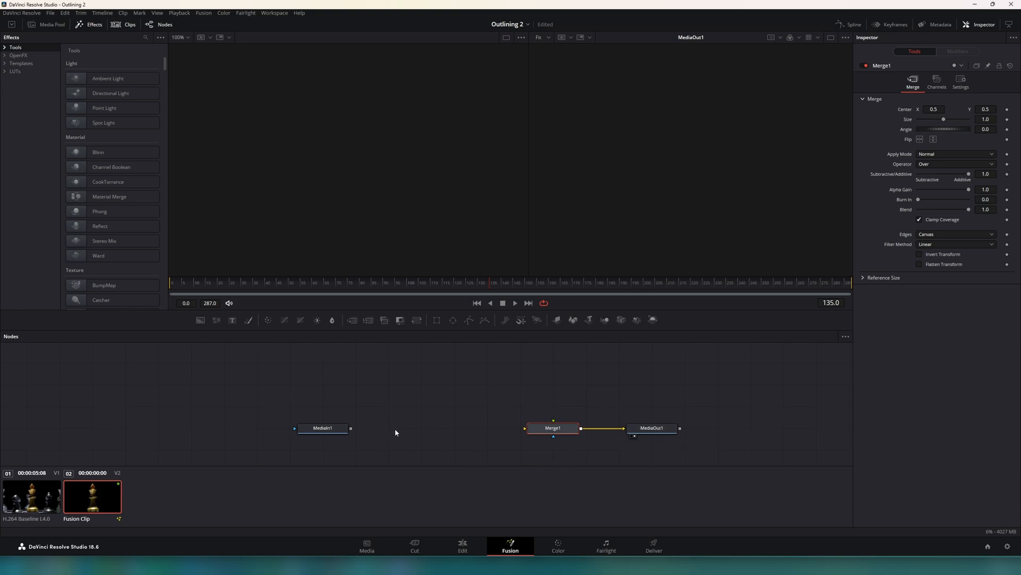
pyautogui.moveTo(351, 428); pyautogui.dragTo(555, 423)
# Add a Background node above Merge1 and connect its output to Merge1's background input.
pyautogui.click(360, 380)
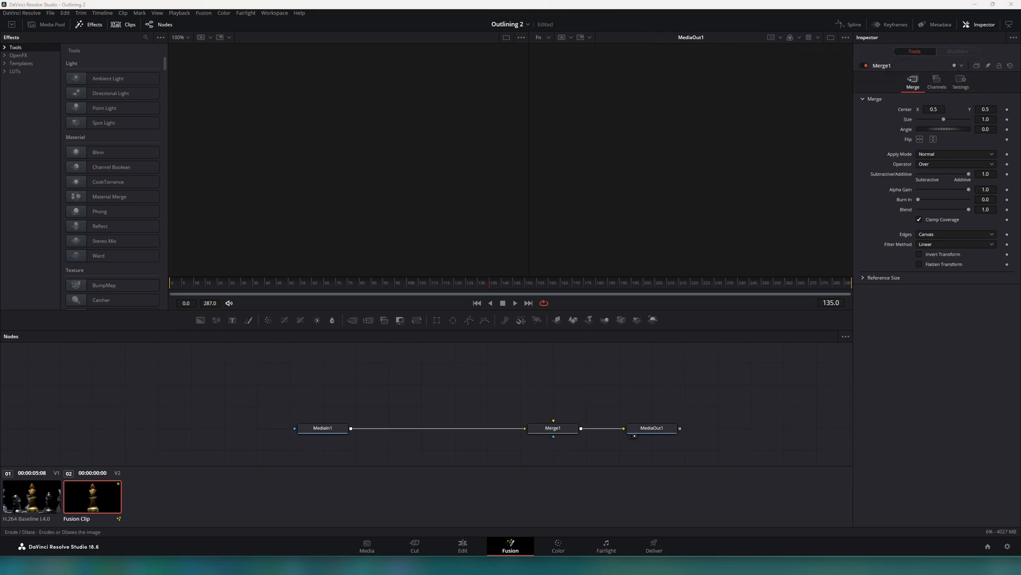
pyautogui.hotkey('shift', 'space')
pyautogui.moveTo(741, 277); pyautogui.dragTo(780, 239)
pyautogui.write('erod')
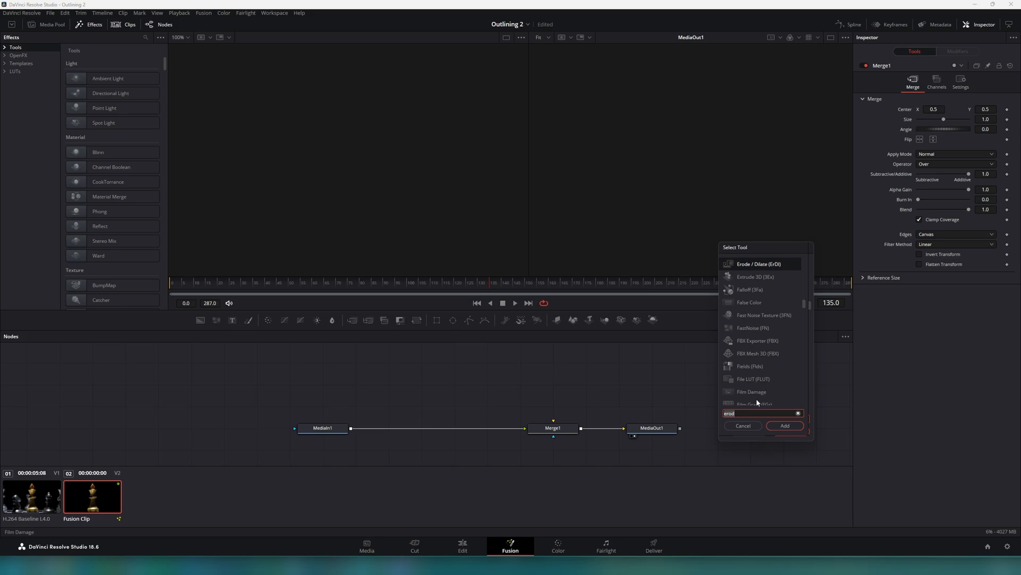
pyautogui.press('BackSpace')
pyautogui.press('BackSpace')
pyautogui.press('BackSpace')
pyautogui.press('BackSpace')
pyautogui.write('back')
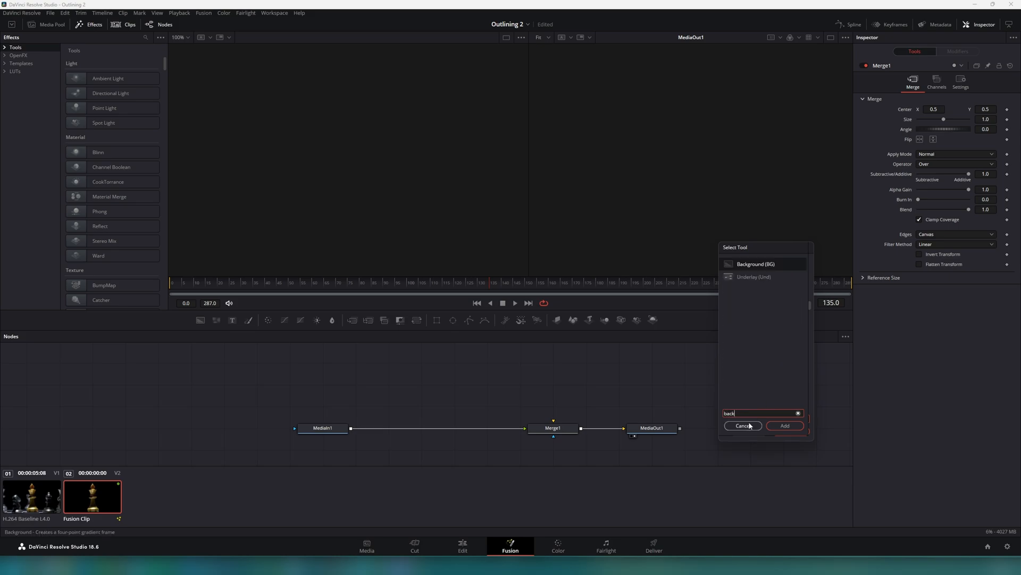
pyautogui.press('Return')
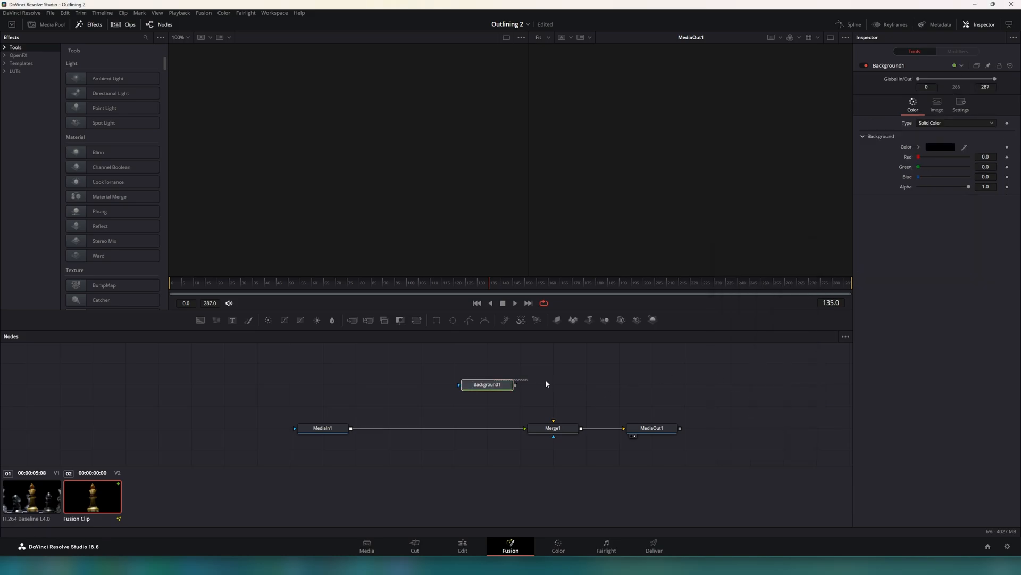
pyautogui.moveTo(512, 387); pyautogui.dragTo(553, 386)
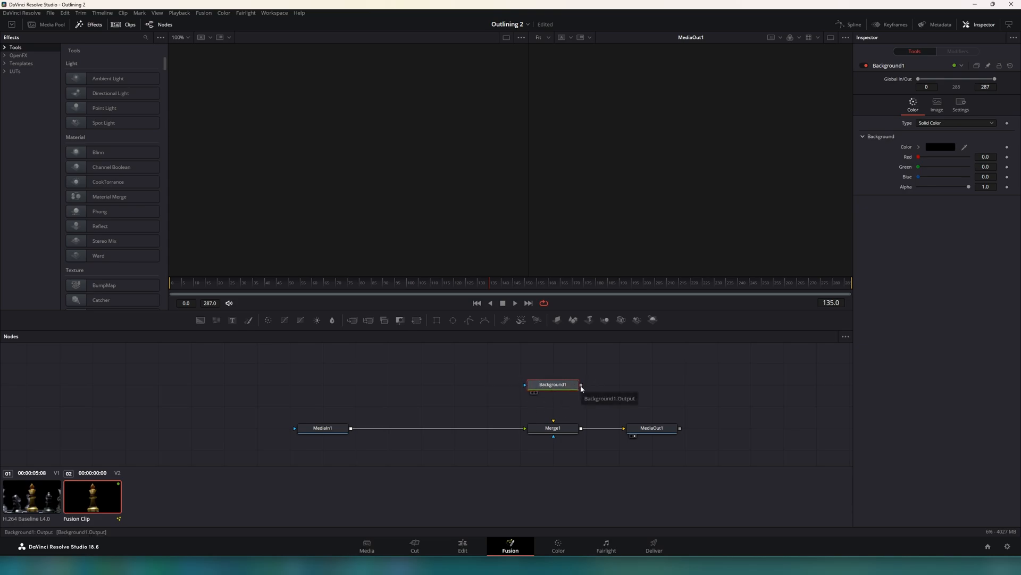
pyautogui.moveTo(581, 387); pyautogui.dragTo(554, 424)
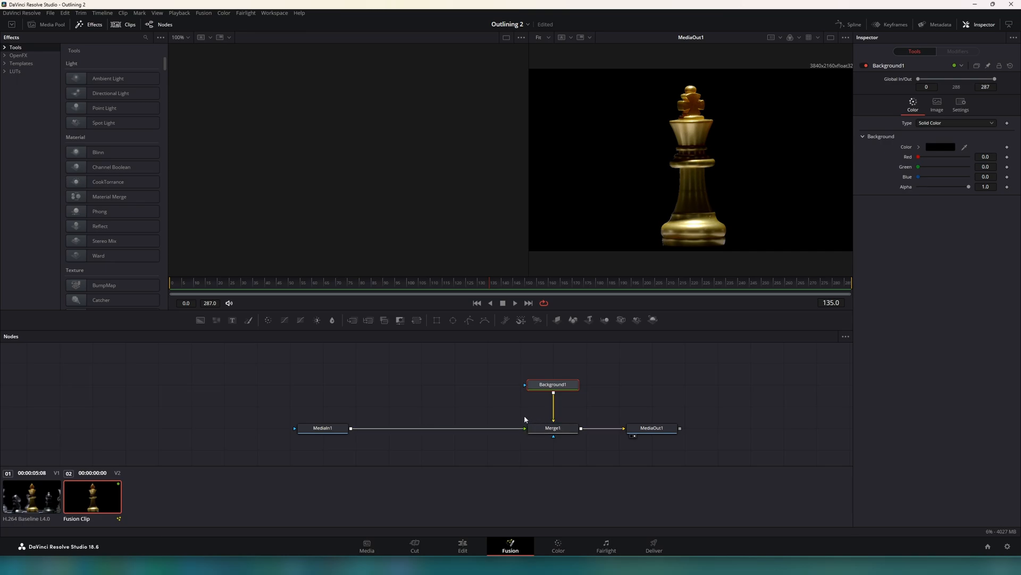
# Add an unconnected Erode / Dilate node beside Background1 in the node graph.
pyautogui.click(441, 385)
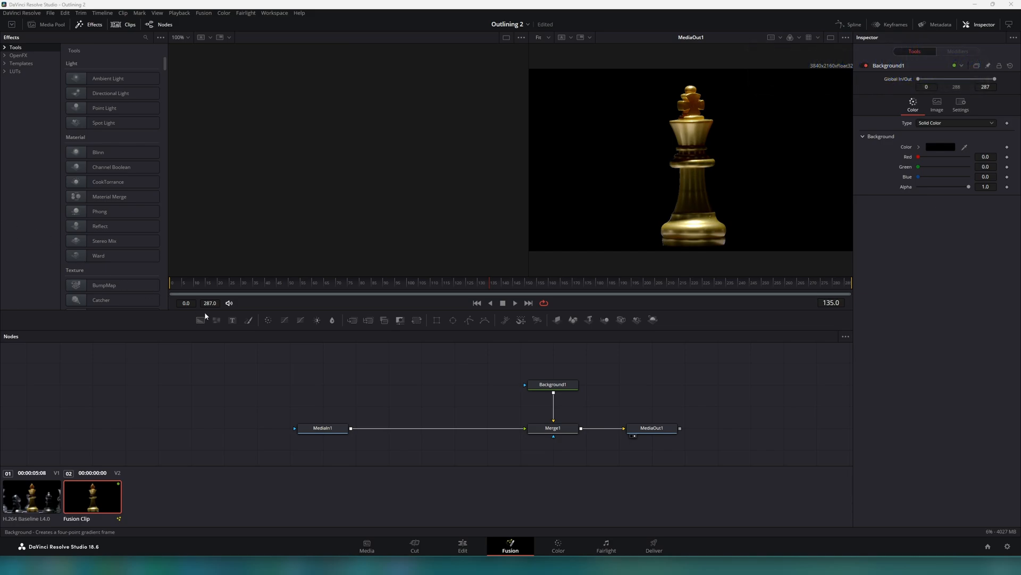
pyautogui.hotkey('shift', 'space')
pyautogui.write('back')
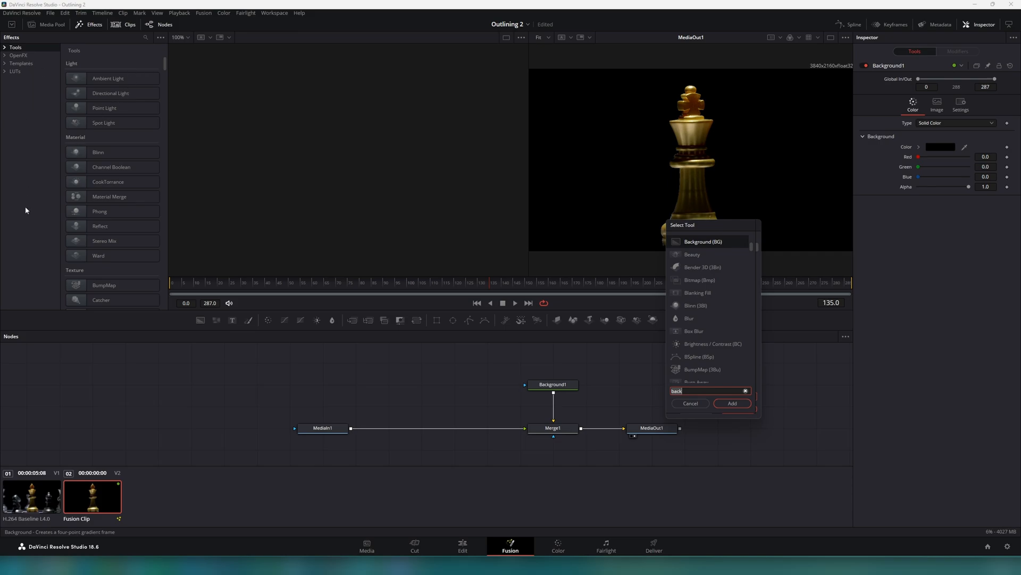
pyautogui.moveTo(710, 226); pyautogui.dragTo(798, 246)
pyautogui.press('BackSpace')
pyautogui.press('BackSpace')
pyautogui.press('BackSpace')
pyautogui.press('BackSpace')
pyautogui.write('erod')
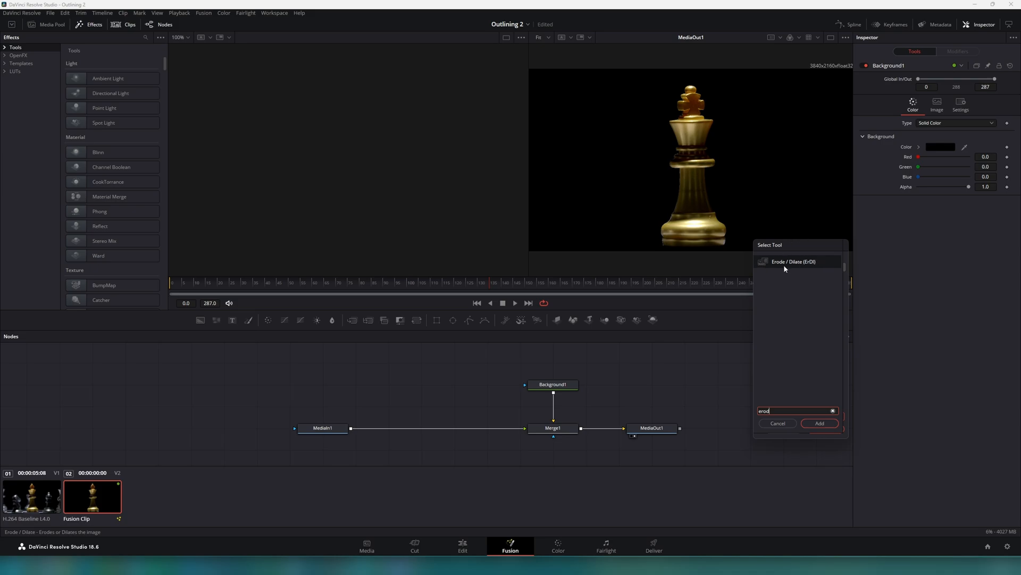
pyautogui.click(820, 423)
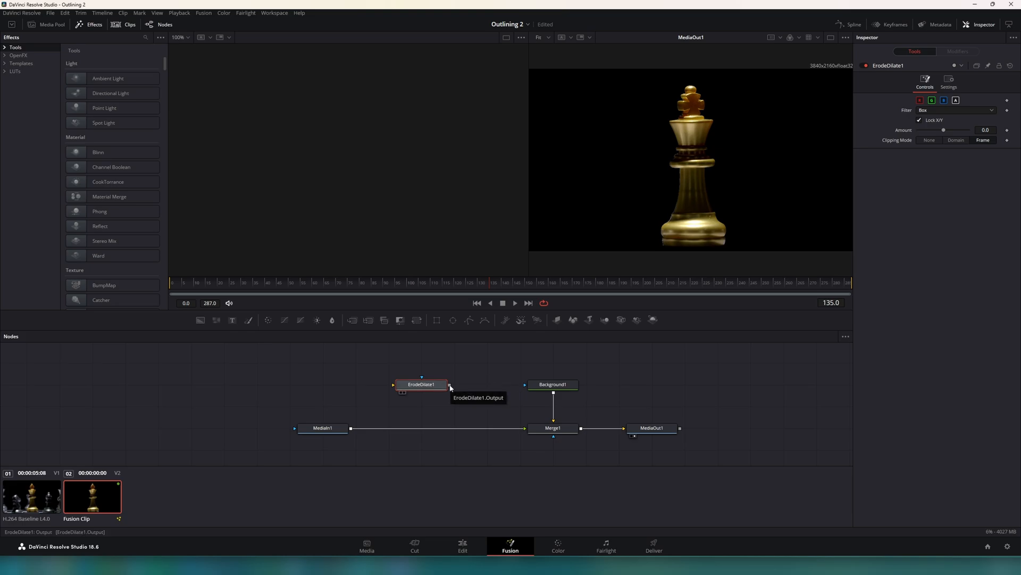
# Connect ErodeDilate1's output to Background1's effect mask input, and feed MediaIn1's output into ErodeDilate1.
pyautogui.moveTo(450, 387); pyautogui.dragTo(524, 388)
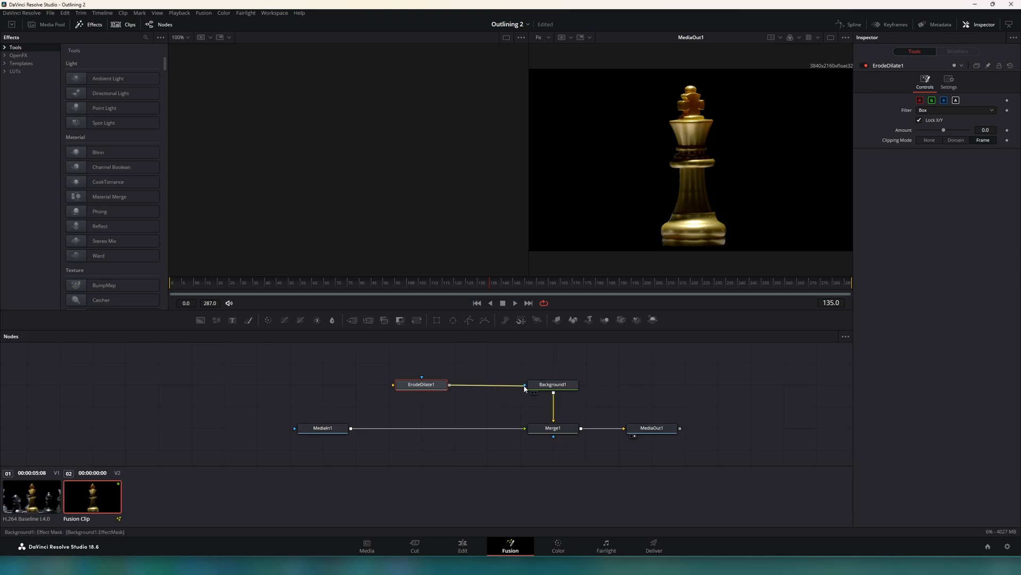
pyautogui.click(399, 418)
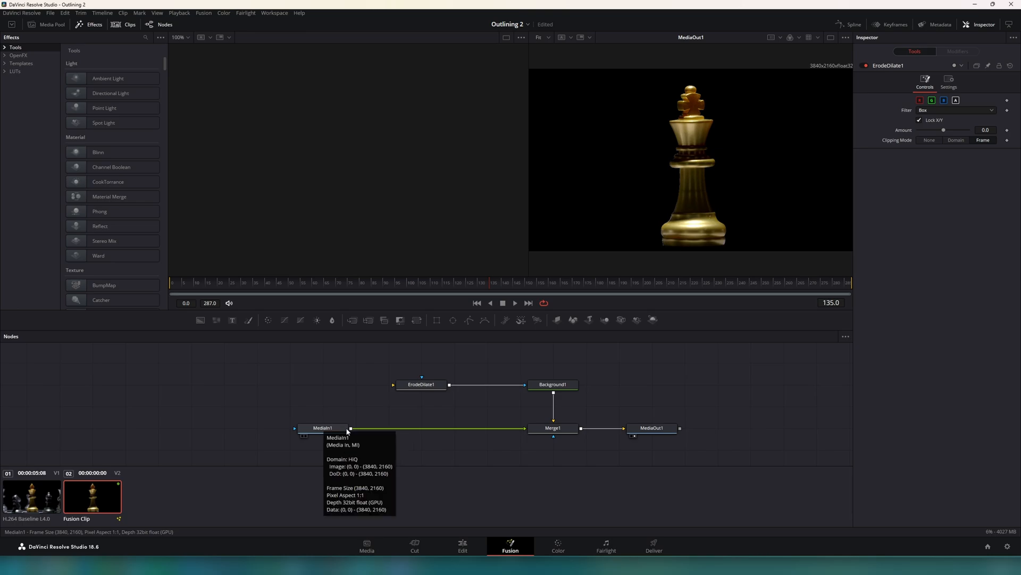
pyautogui.moveTo(351, 430); pyautogui.dragTo(394, 386)
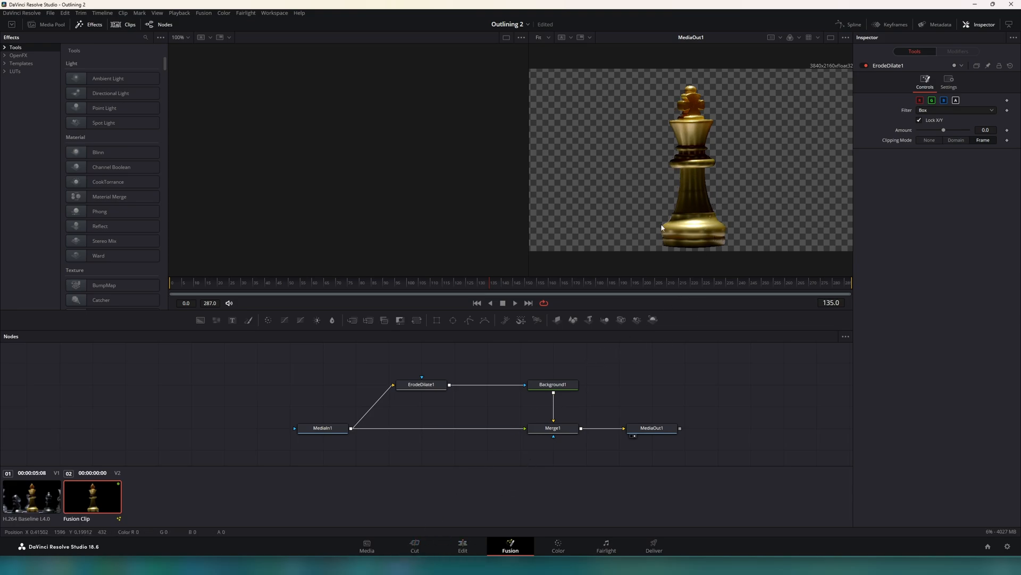
pyautogui.moveTo(574, 388); pyautogui.dragTo(547, 391)
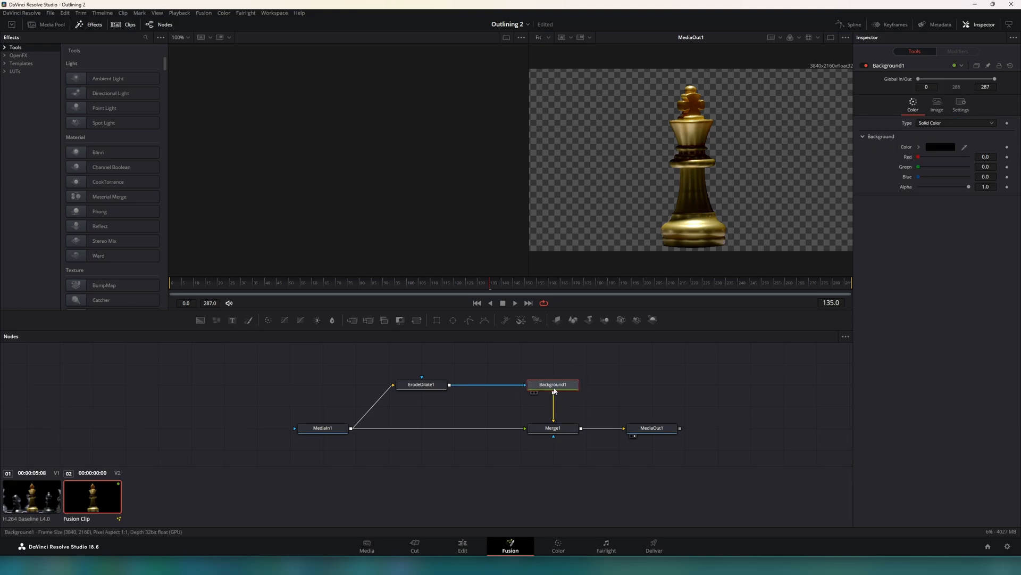
pyautogui.click(937, 148)
pyautogui.click(549, 352)
# View the timeline on the Edit page at 00:00:06:23 and 00:00:17:09, and return to Fusion Clip 1 in the Fusion page.
pyautogui.click(463, 546)
pyautogui.click(382, 311)
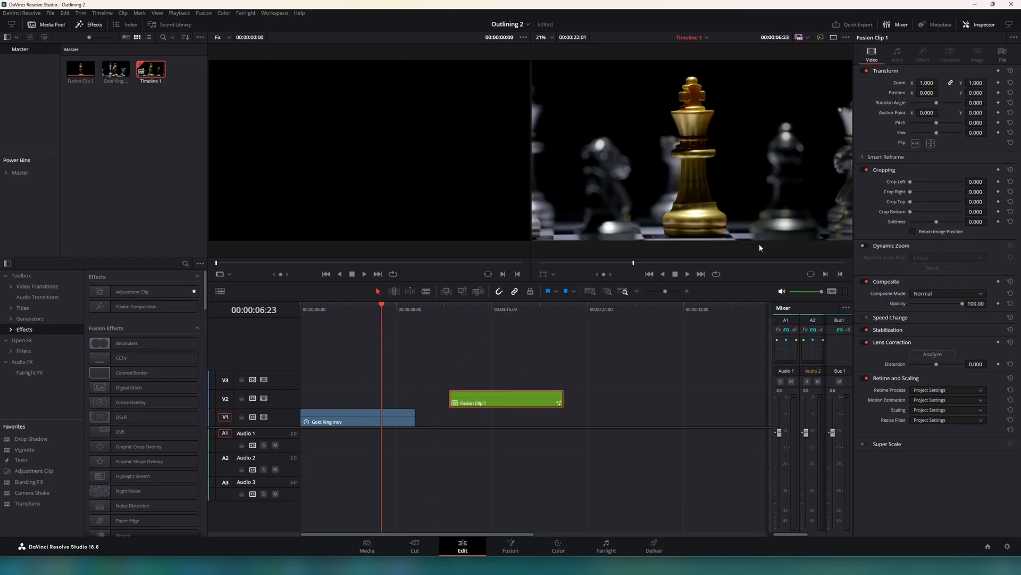
pyautogui.click(509, 347)
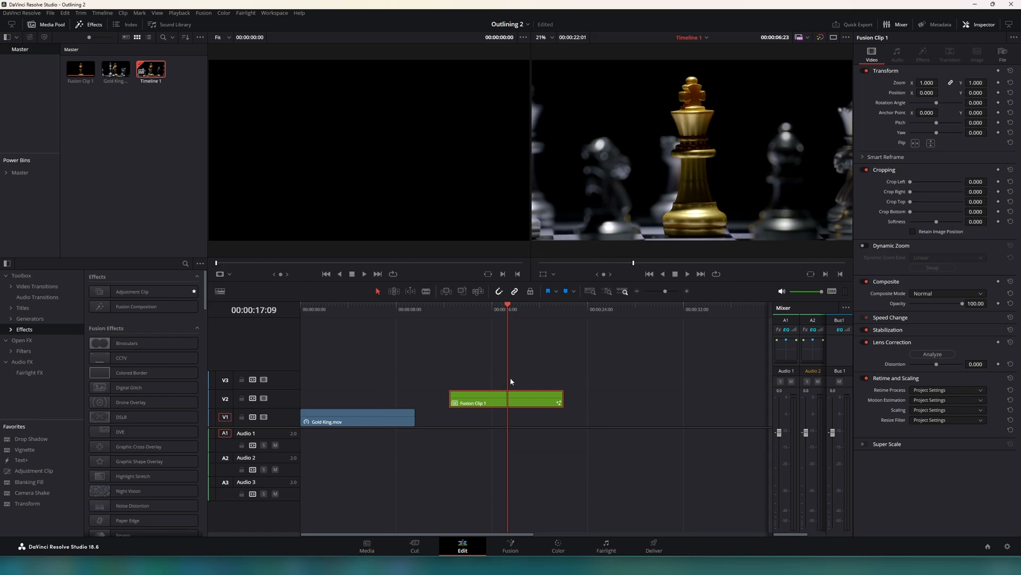
pyautogui.click(558, 545)
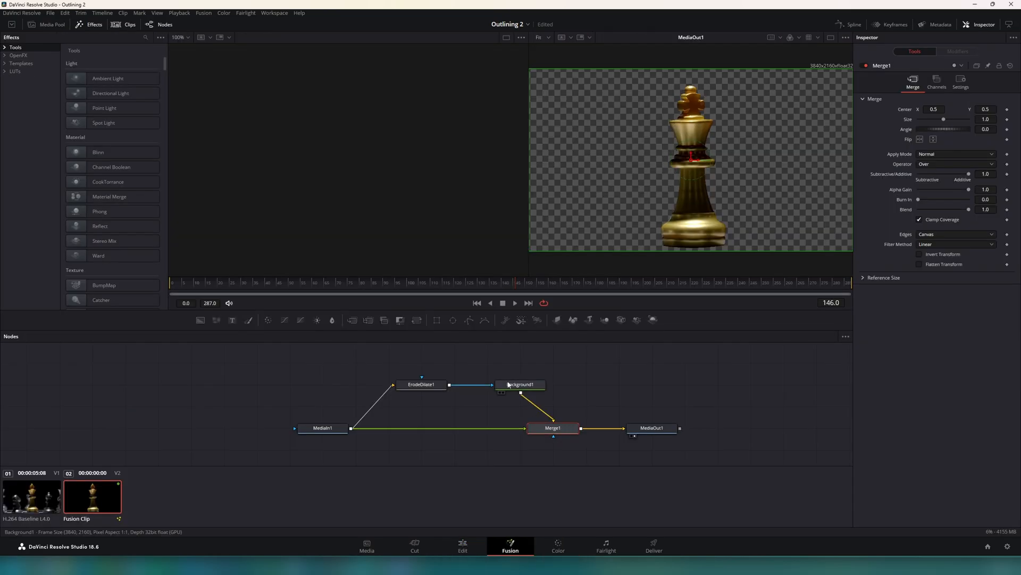
# Set Background1's color to white (#ffffff).
pyautogui.click(510, 385)
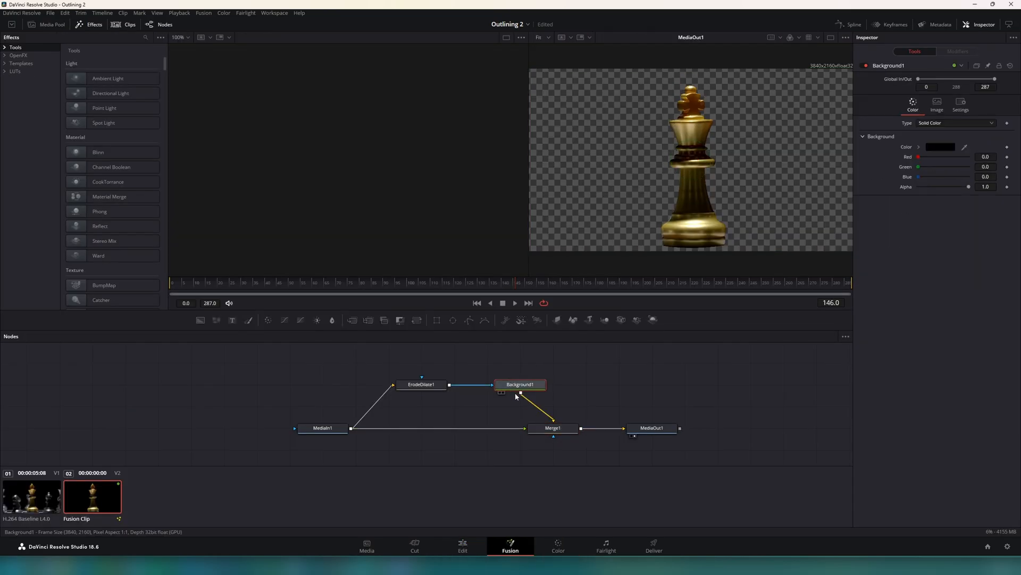
pyautogui.click(940, 147)
pyautogui.click(492, 327)
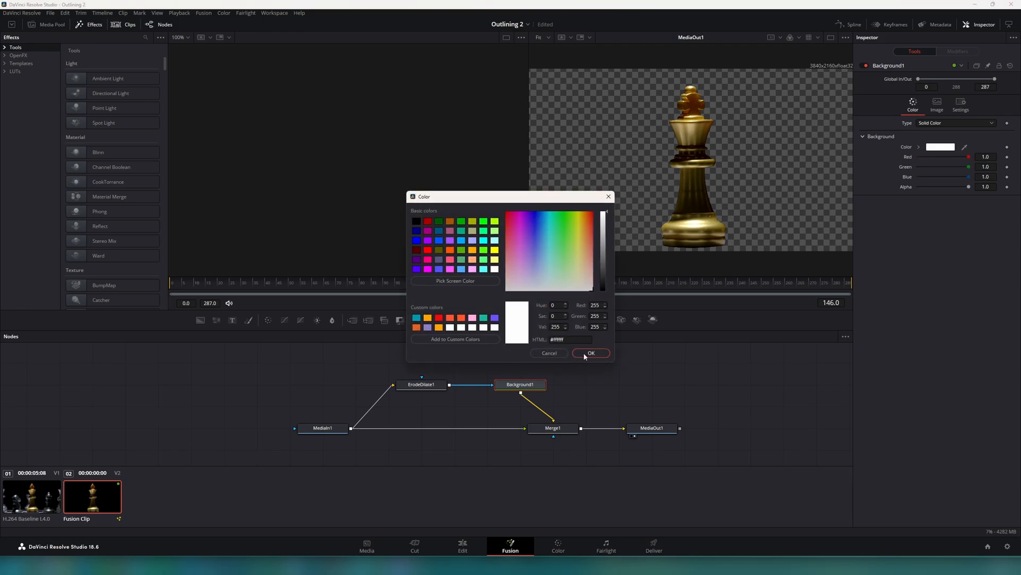
pyautogui.click(591, 353)
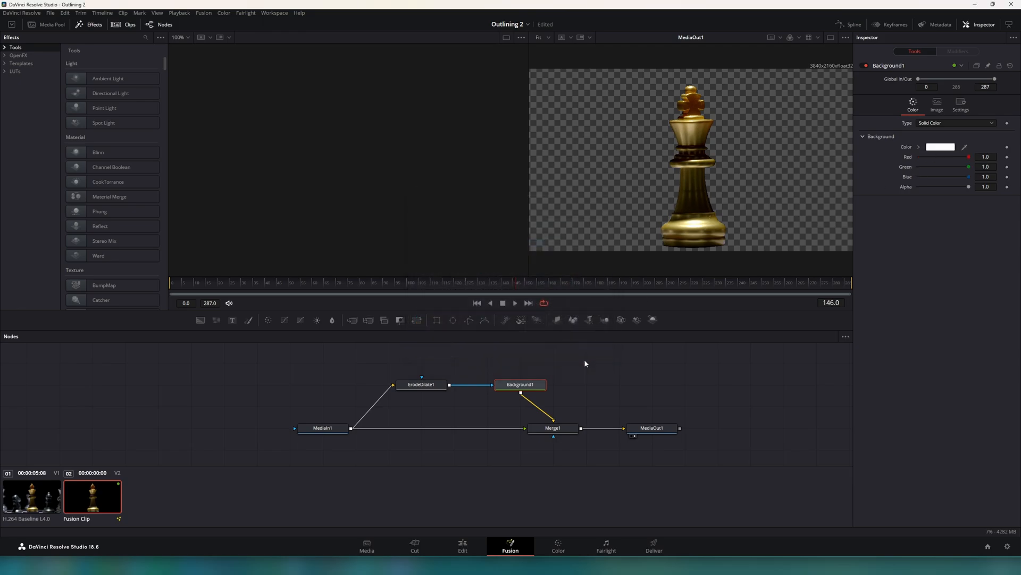
# Try Amount values of 0.01 and 0.1 on ErodeDilate1, and settle on about 0.00642 for a thin outline around the king.
pyautogui.click(431, 386)
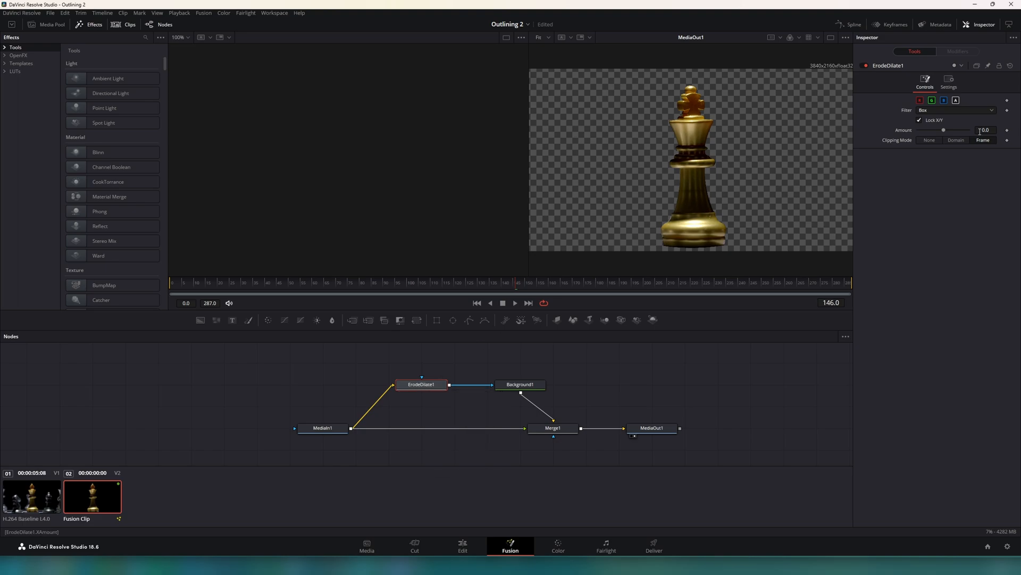
pyautogui.moveTo(945, 133); pyautogui.dragTo(927, 134)
pyautogui.moveTo(930, 136); pyautogui.dragTo(1005, 132)
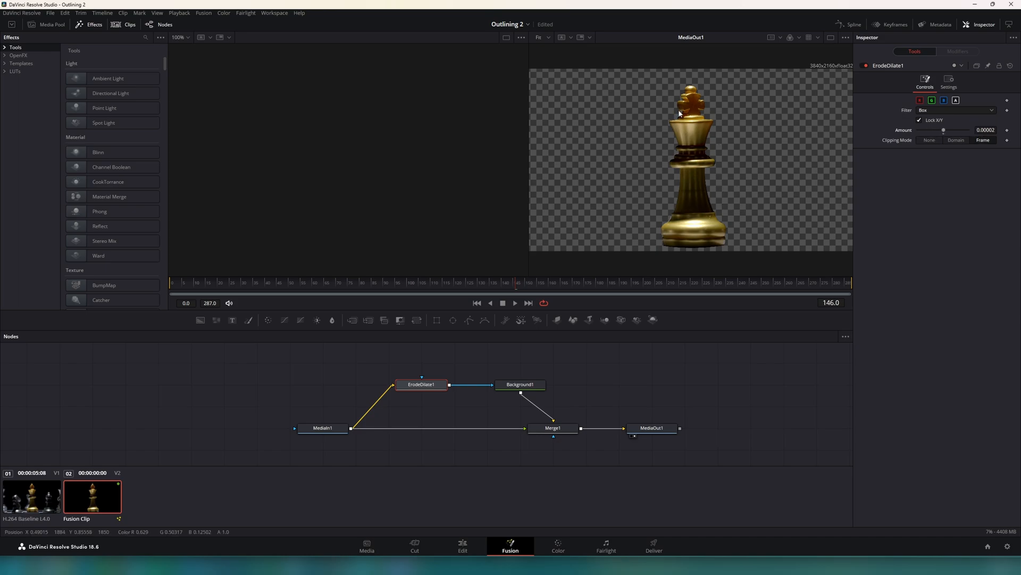
pyautogui.moveTo(986, 130); pyautogui.dragTo(1020, 130)
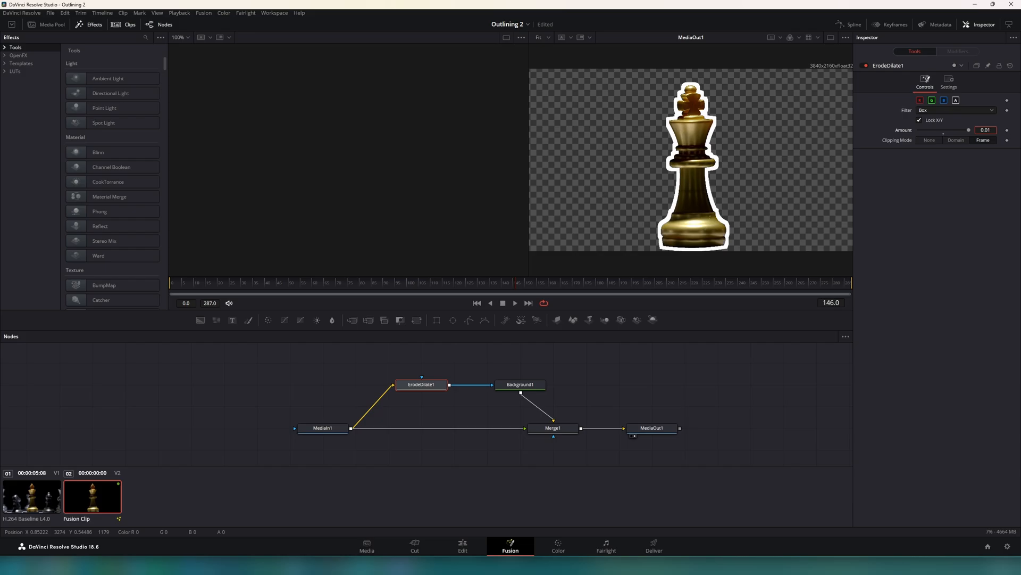
pyautogui.doubleClick(989, 129)
pyautogui.write('.10')
pyautogui.press('Return')
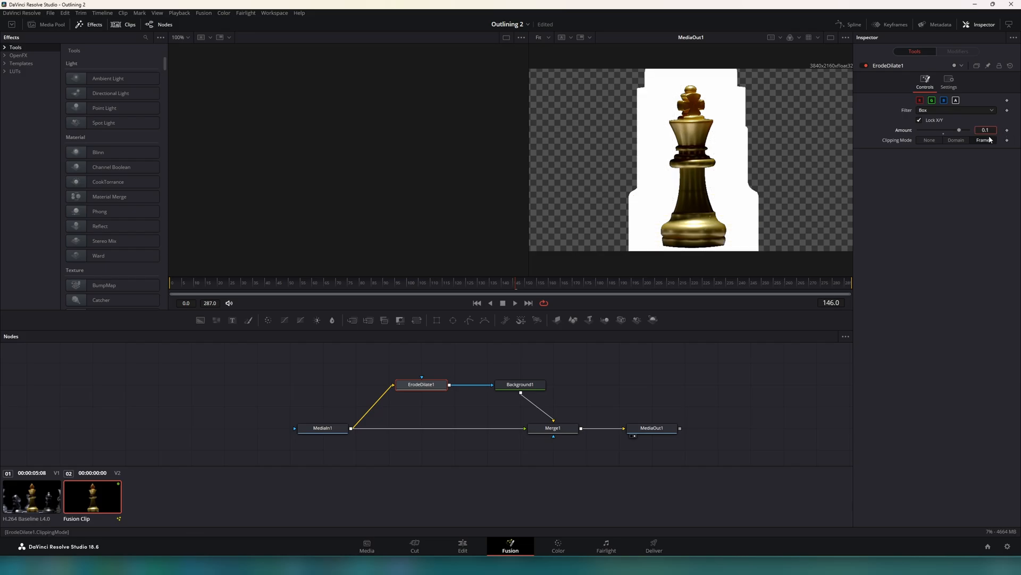
pyautogui.moveTo(959, 130); pyautogui.dragTo(944, 131)
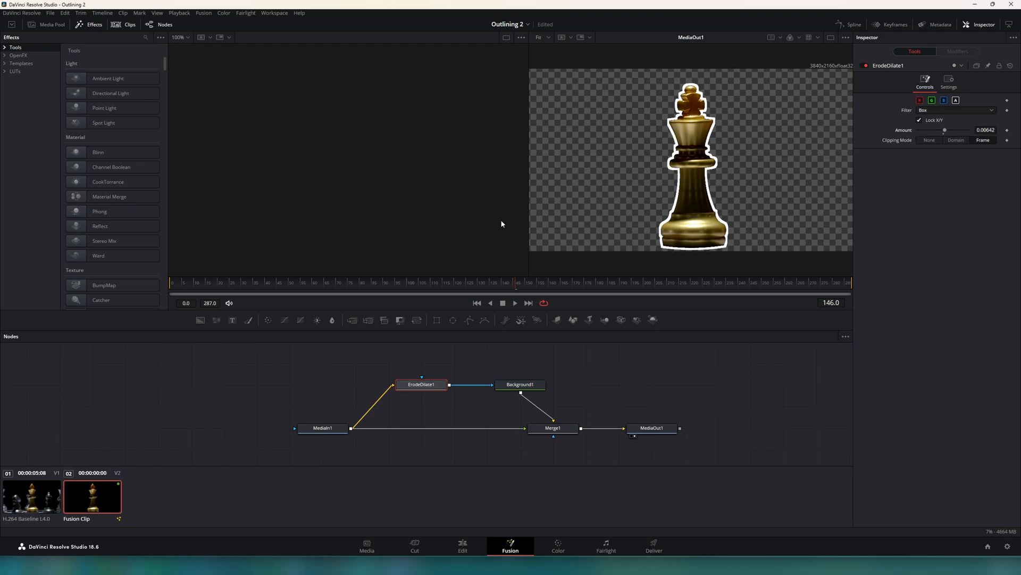
# Return to the Edit page, move Fusion Clip 1 on V2 so it overlaps Gold King.mov, and scrub through the overlap to about 00:00:07:26.
pyautogui.click(463, 545)
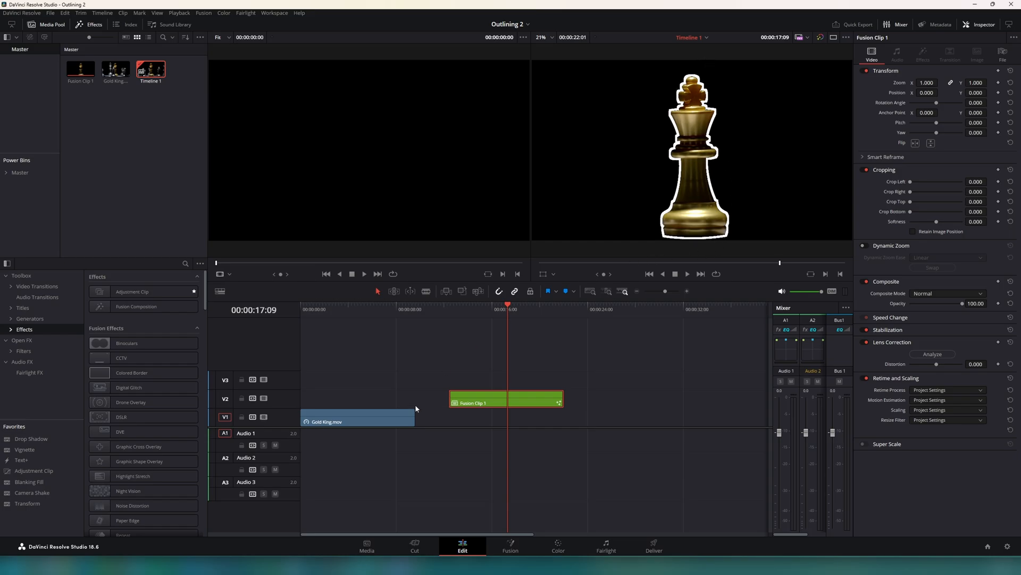
pyautogui.click(372, 418)
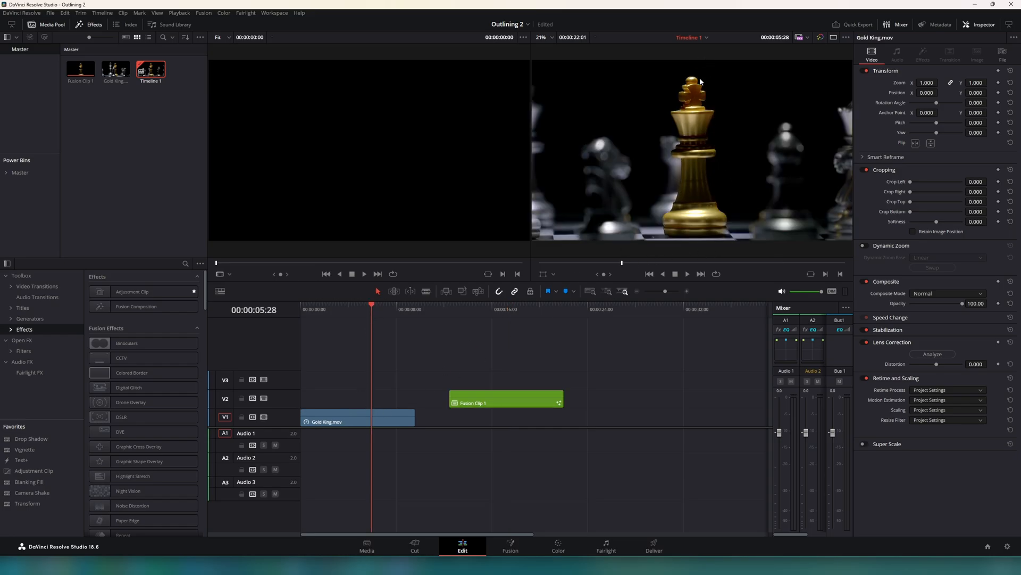
pyautogui.moveTo(515, 403); pyautogui.dragTo(404, 407)
pyautogui.click(343, 387)
pyautogui.click(338, 313)
pyautogui.moveTo(338, 312); pyautogui.dragTo(393, 321)
# Try a fade-in on Fusion Clip 1 and remove it, and align the clip with the start of Gold King.mov.
pyautogui.moveTo(384, 392); pyautogui.dragTo(385, 392)
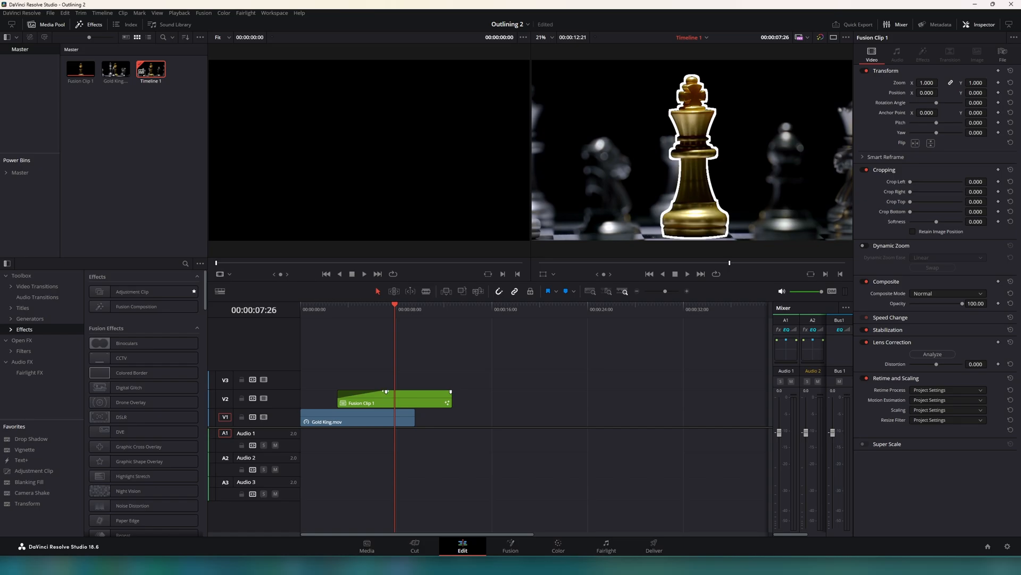
pyautogui.moveTo(384, 392); pyautogui.dragTo(339, 393)
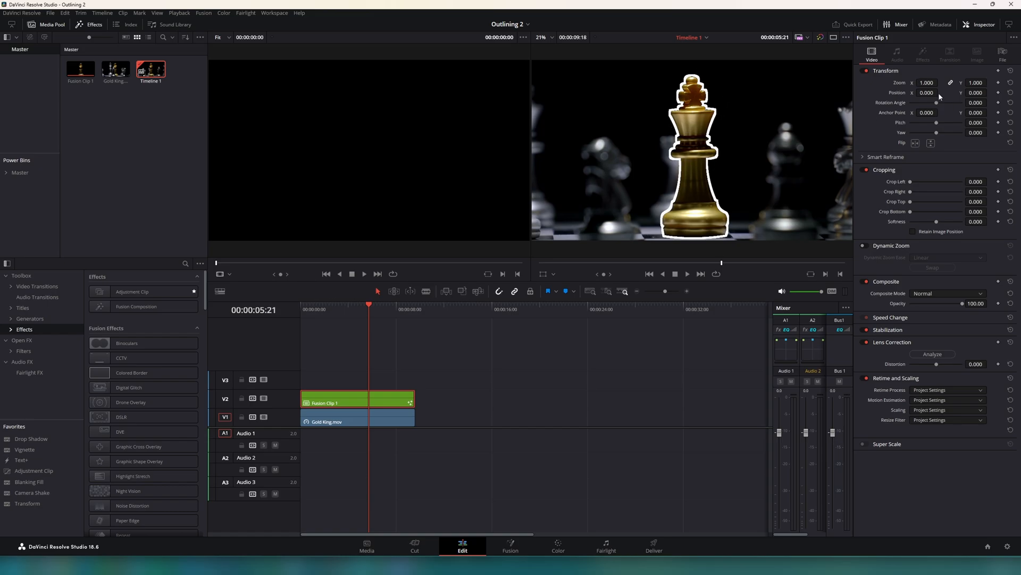
pyautogui.moveTo(940, 83)
pyautogui.mouseDown()
pyautogui.moveTo(953, 82)
pyautogui.moveTo(941, 83)
pyautogui.mouseUp()
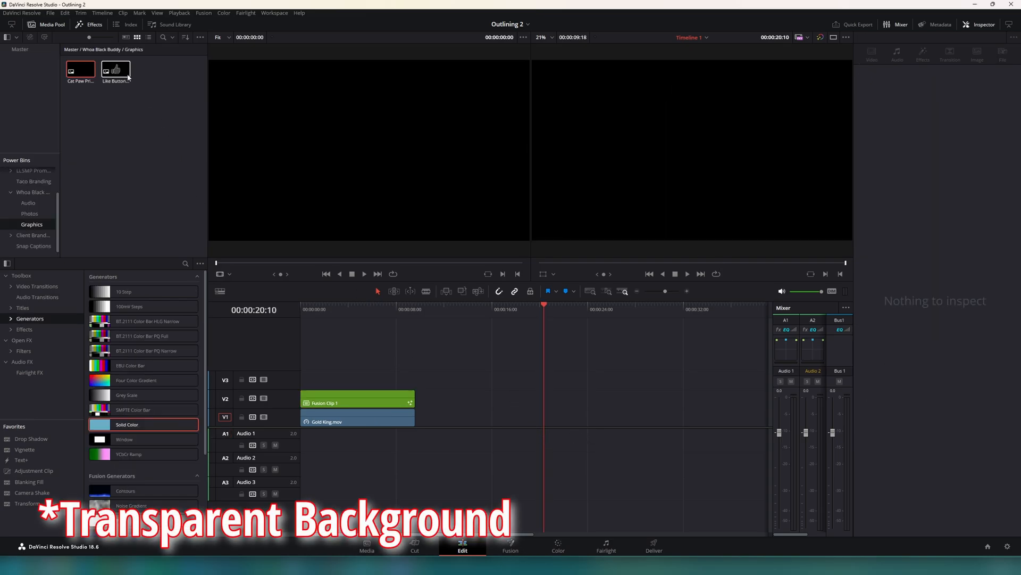
# Place Cat Paw Print.png on V2 around 00:00:20:10, and add a Solid Color generator beneath it on V1.
pyautogui.click(80, 69)
pyautogui.moveTo(80, 69); pyautogui.dragTo(564, 406)
pyautogui.moveTo(141, 438); pyautogui.dragTo(548, 420)
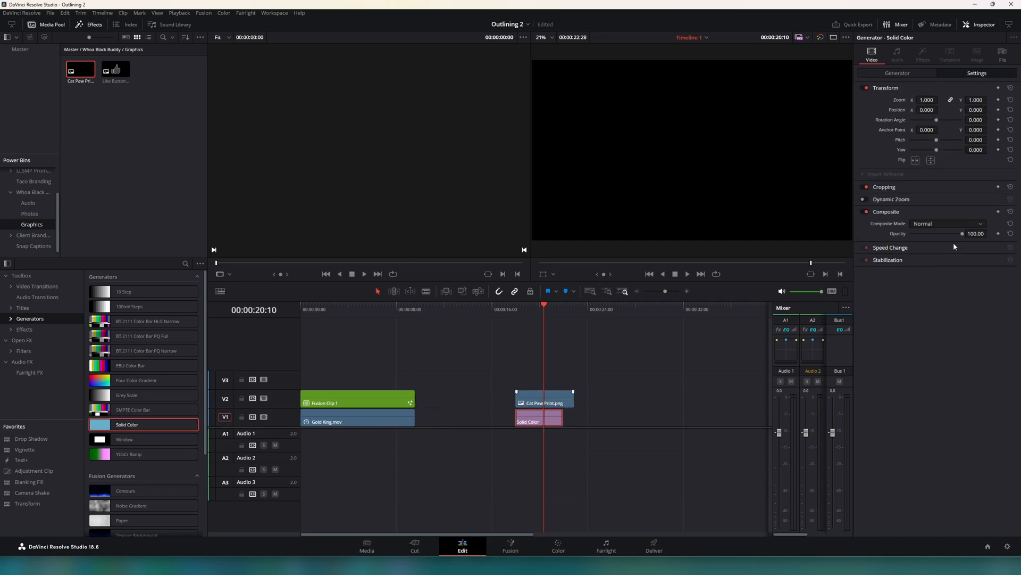
# Change the Solid Color generator's color to dusty pink, #aa557f.
pyautogui.click(932, 73)
pyautogui.click(916, 100)
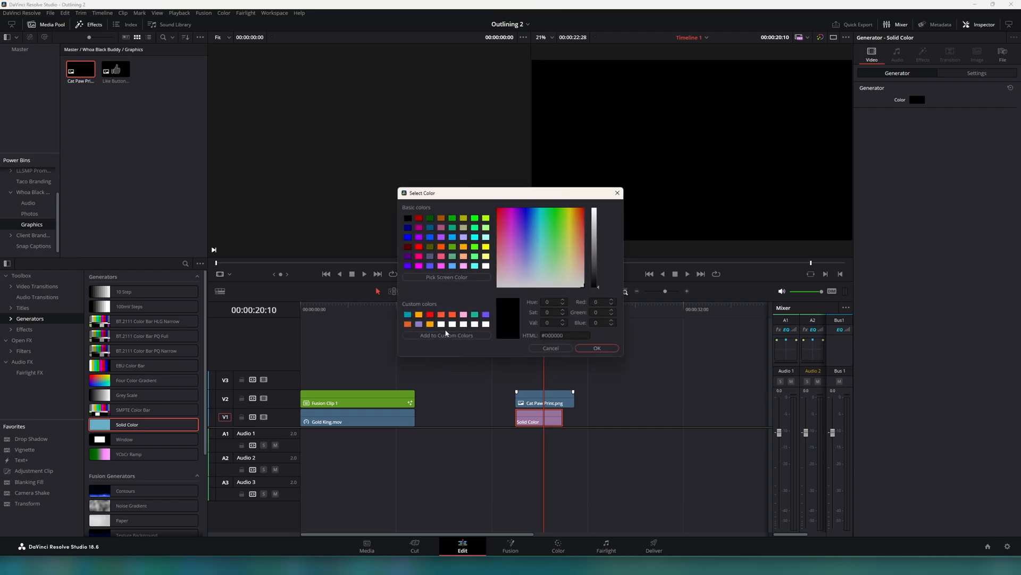
pyautogui.click(442, 230)
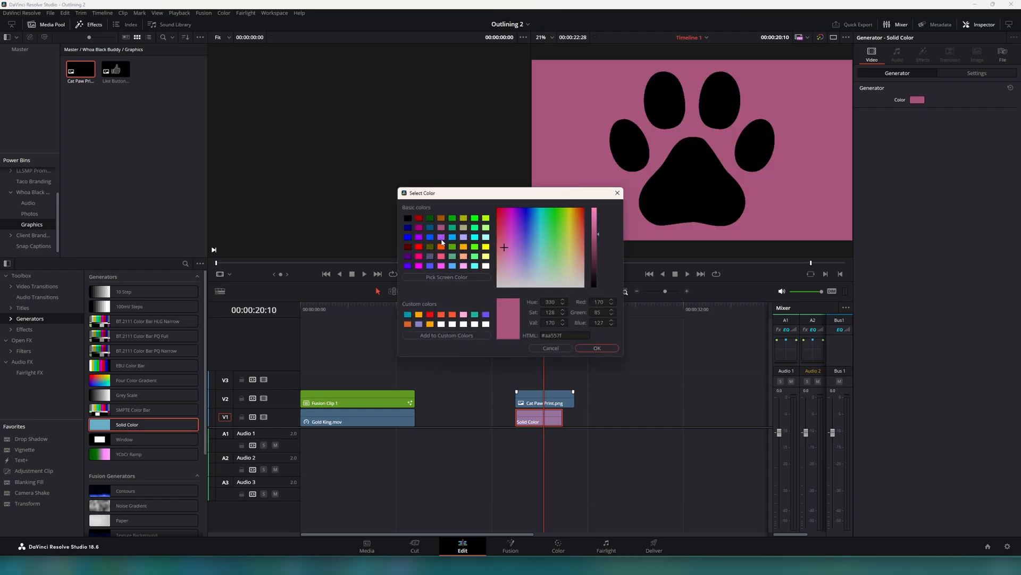
pyautogui.click(597, 348)
# Try a small horizontal shift of Cat Paw Print.png and reset its position, and view the clip on the Color page.
pyautogui.click(690, 112)
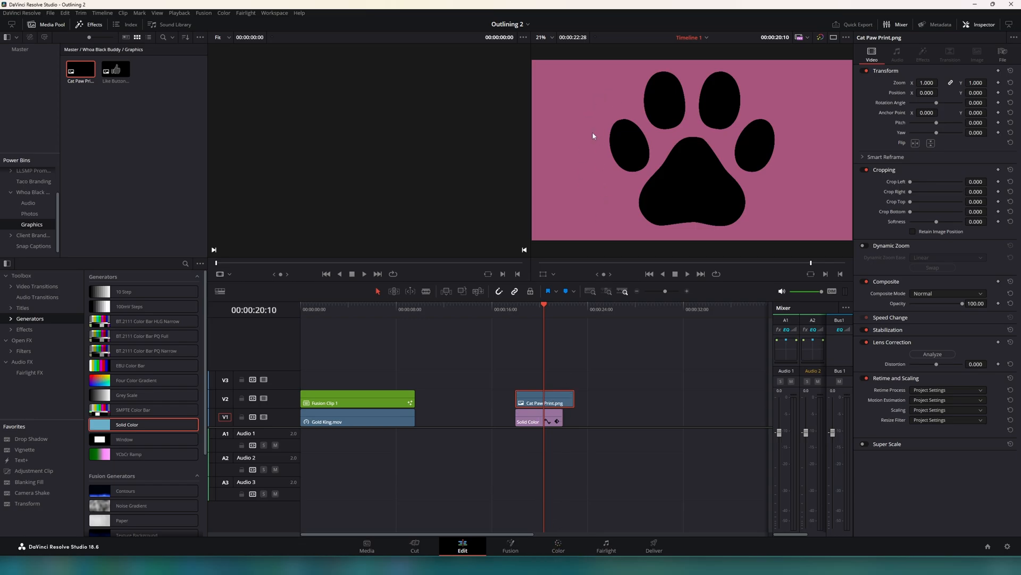
pyautogui.moveTo(930, 93); pyautogui.dragTo(923, 93)
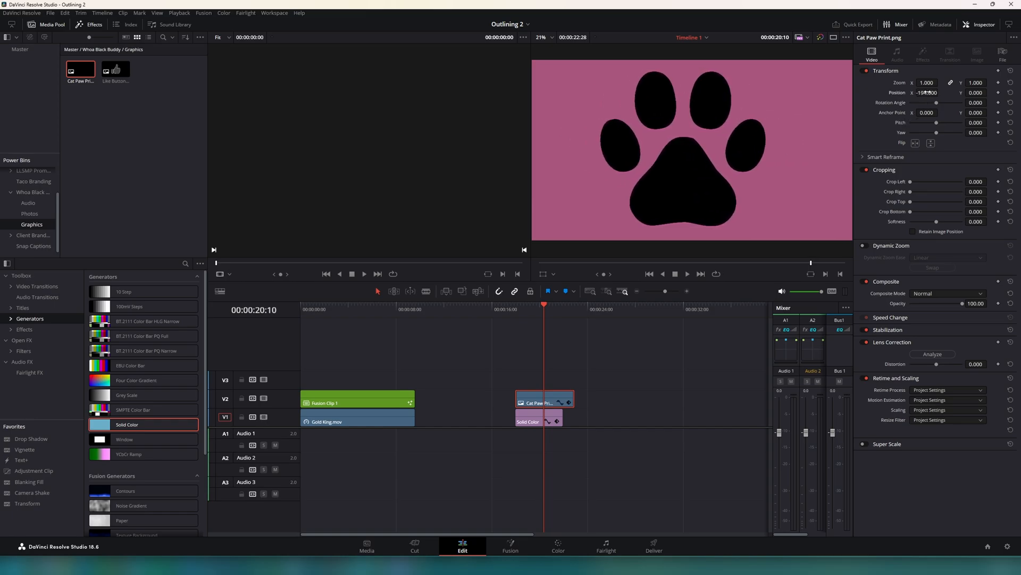
pyautogui.doubleClick(891, 94)
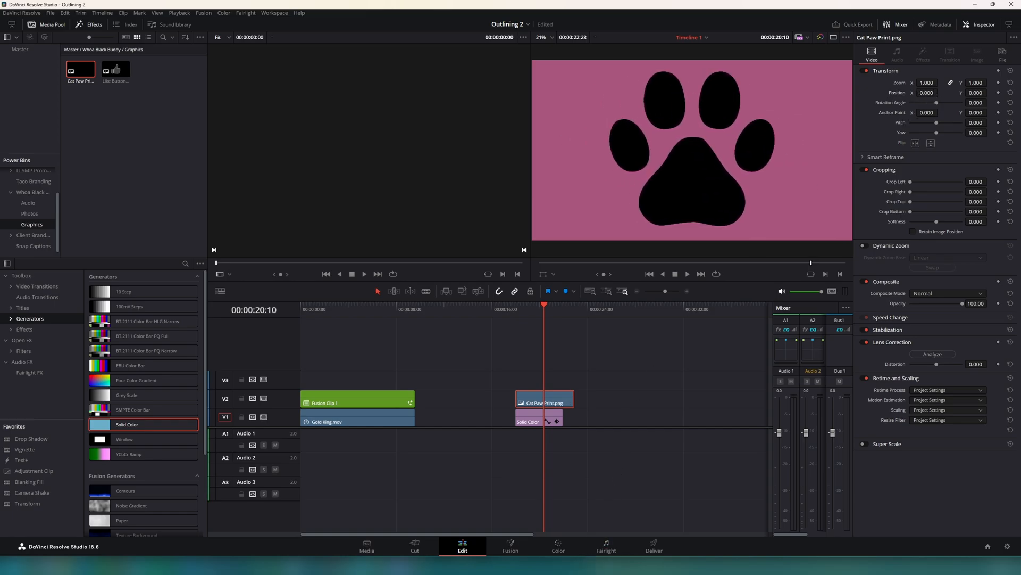
pyautogui.click(558, 545)
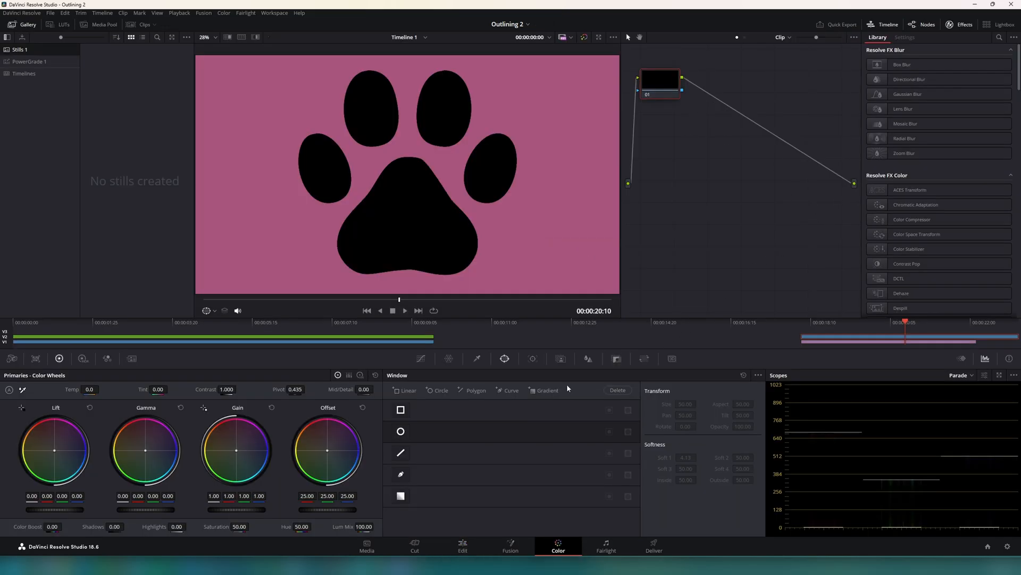
pyautogui.click(462, 546)
# Convert Cat Paw Print.png on V2 into a Fusion clip and open it on the Fusion page.
pyautogui.rightClick(539, 402)
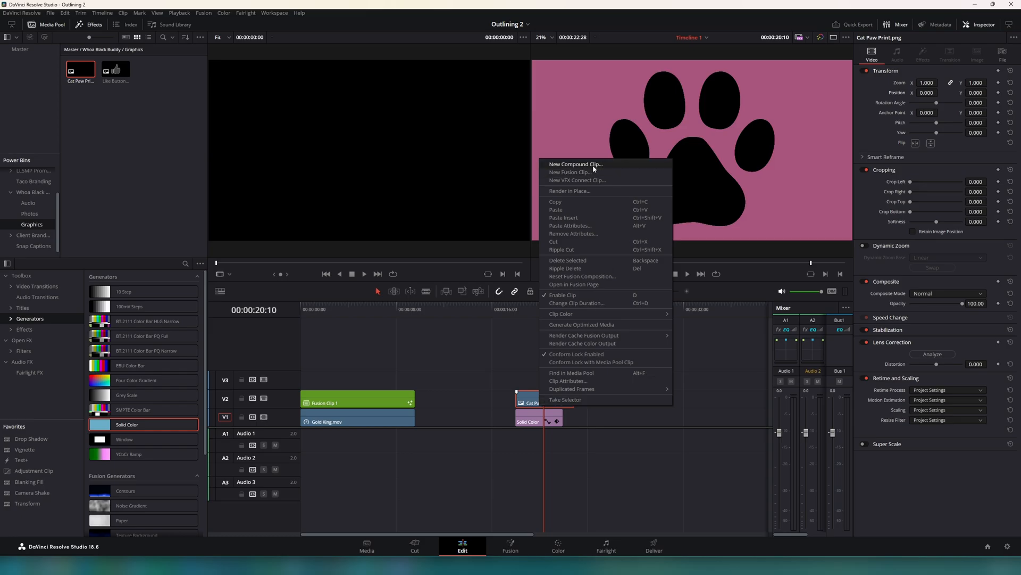
pyautogui.click(571, 172)
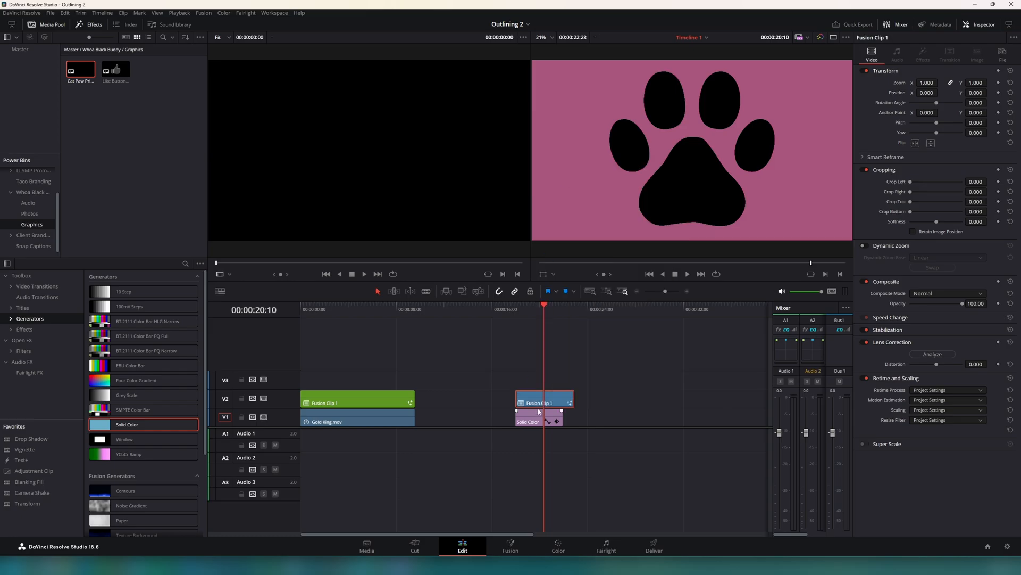
pyautogui.rightClick(534, 403)
pyautogui.click(575, 276)
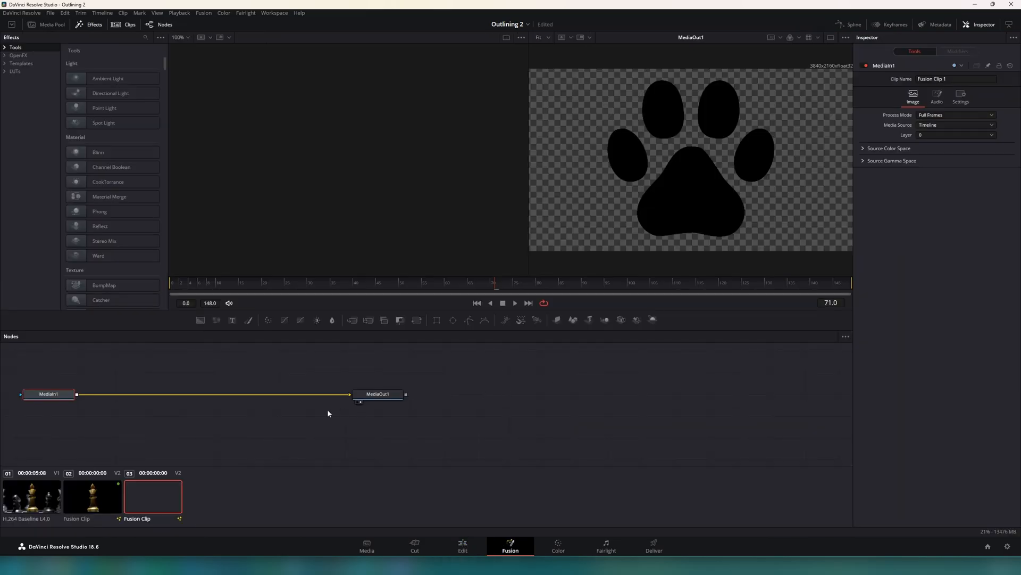
pyautogui.click(512, 399)
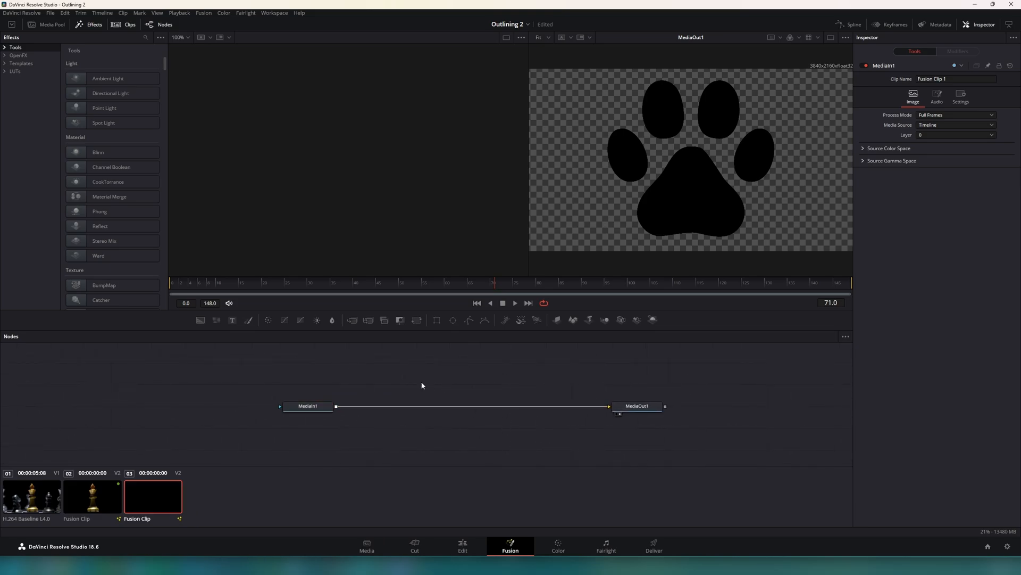
# Insert a Merge node between MediaIn1 and MediaOut1, with the paw as foreground and a new Background node as its background.
pyautogui.click(354, 320)
pyautogui.moveTo(522, 438); pyautogui.dragTo(559, 375)
pyautogui.moveTo(600, 402); pyautogui.dragTo(538, 373)
pyautogui.moveTo(539, 380); pyautogui.dragTo(538, 402)
pyautogui.moveTo(567, 402); pyautogui.dragTo(538, 358)
pyautogui.click(572, 379)
pyautogui.click(201, 320)
pyautogui.moveTo(567, 358); pyautogui.dragTo(539, 395)
# Add an Erode/Dilate node fed by MediaIn1 and connect its output to the mask input of Background1.
pyautogui.click(447, 382)
pyautogui.hotkey('shift', 'space')
pyautogui.write('erode')
pyautogui.press('Return')
pyautogui.moveTo(468, 380); pyautogui.dragTo(511, 360)
pyautogui.moveTo(336, 402); pyautogui.dragTo(423, 379)
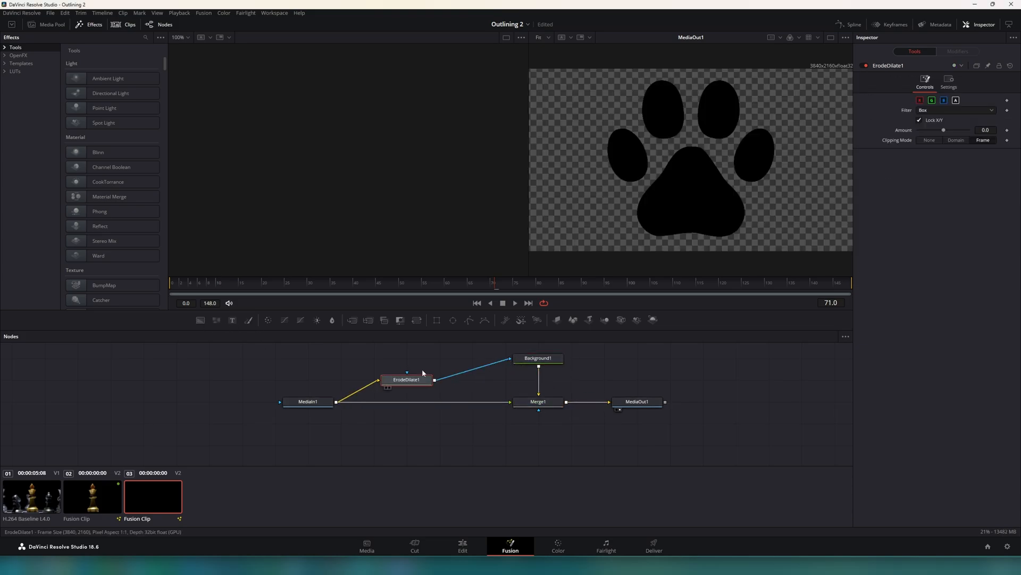
# Make Background1 white and set ErodeDilate1's Amount to about 0.00478 to outline the paw print.
pyautogui.moveTo(537, 358); pyautogui.dragTo(538, 379)
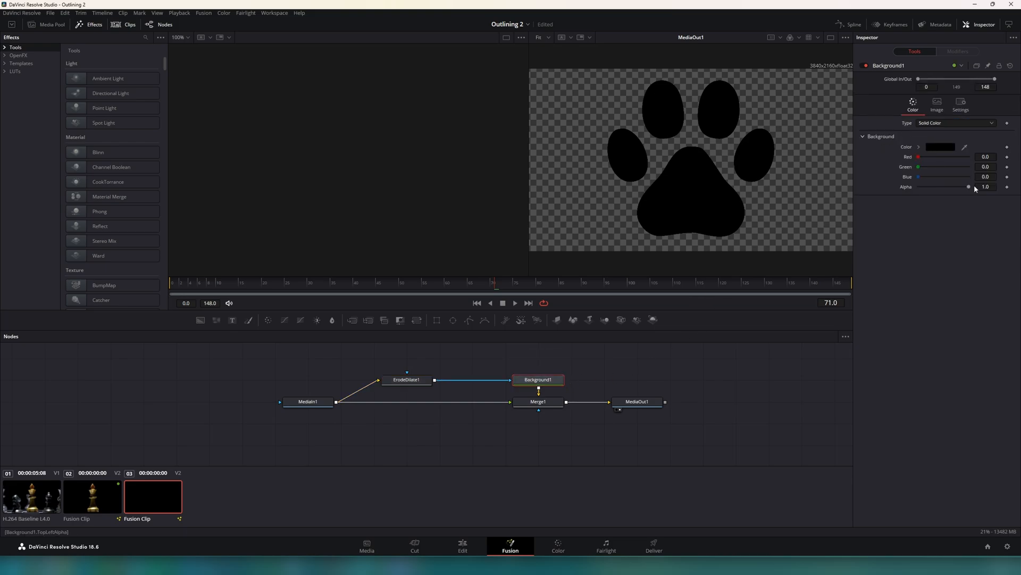
pyautogui.click(494, 327)
pyautogui.click(591, 353)
pyautogui.click(417, 381)
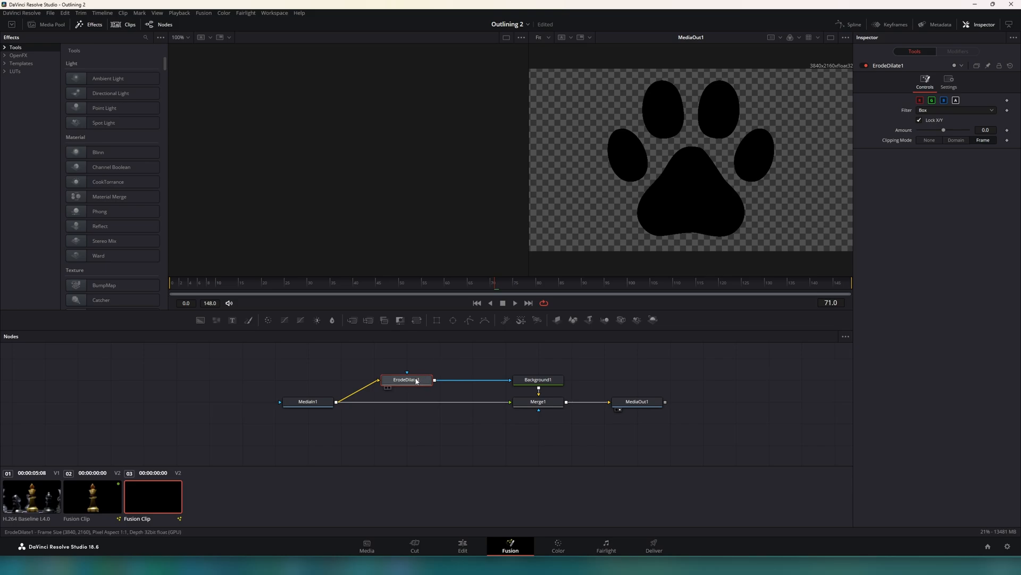
pyautogui.moveTo(984, 130); pyautogui.dragTo(1007, 130)
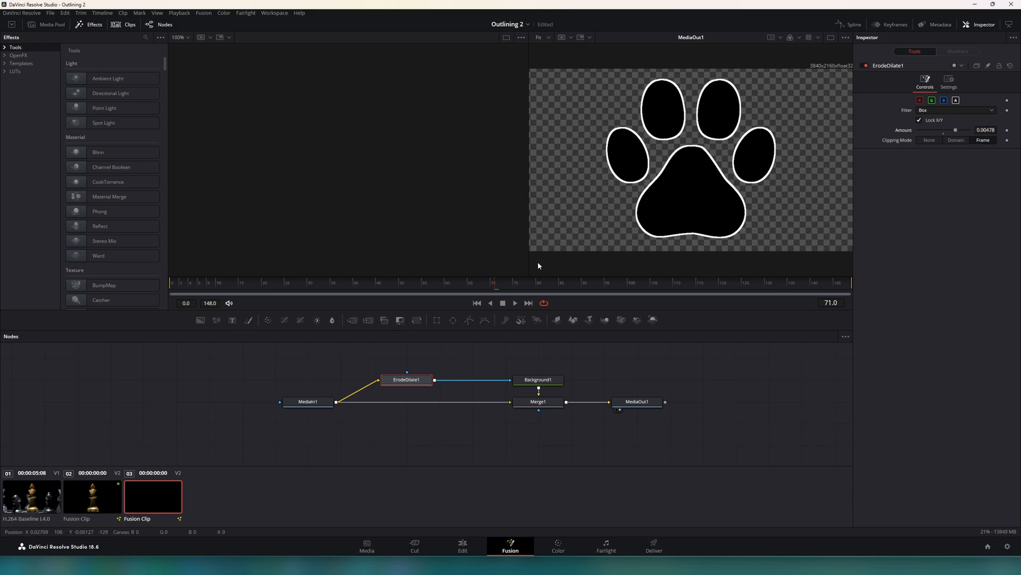
# On the Edit page, transform the outlined paw clip with Rotation Angle 27.3, Position X -820 and Zoom 0.85, trying Zoom 0.43 first.
pyautogui.click(463, 550)
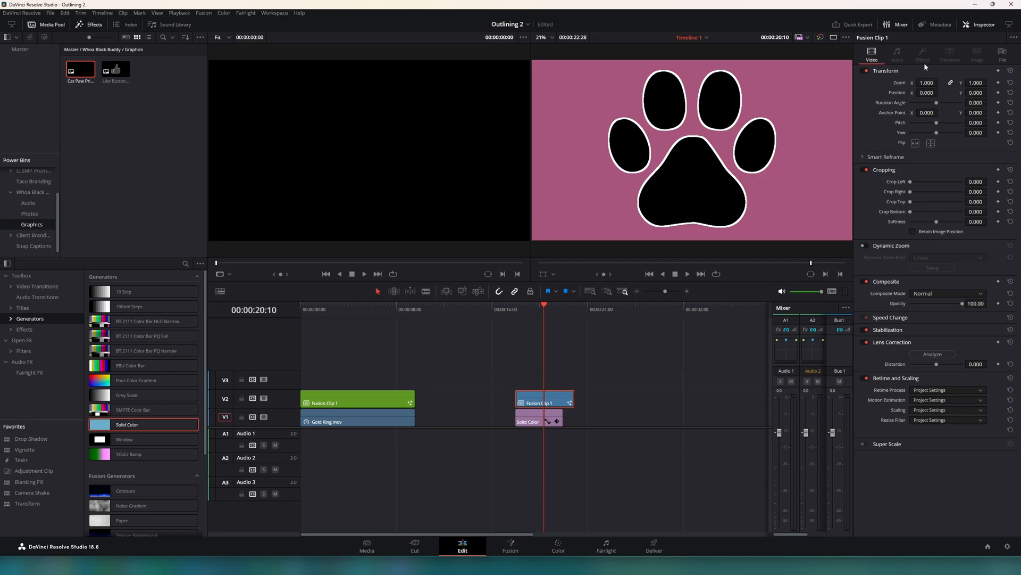
pyautogui.moveTo(929, 83); pyautogui.dragTo(899, 83)
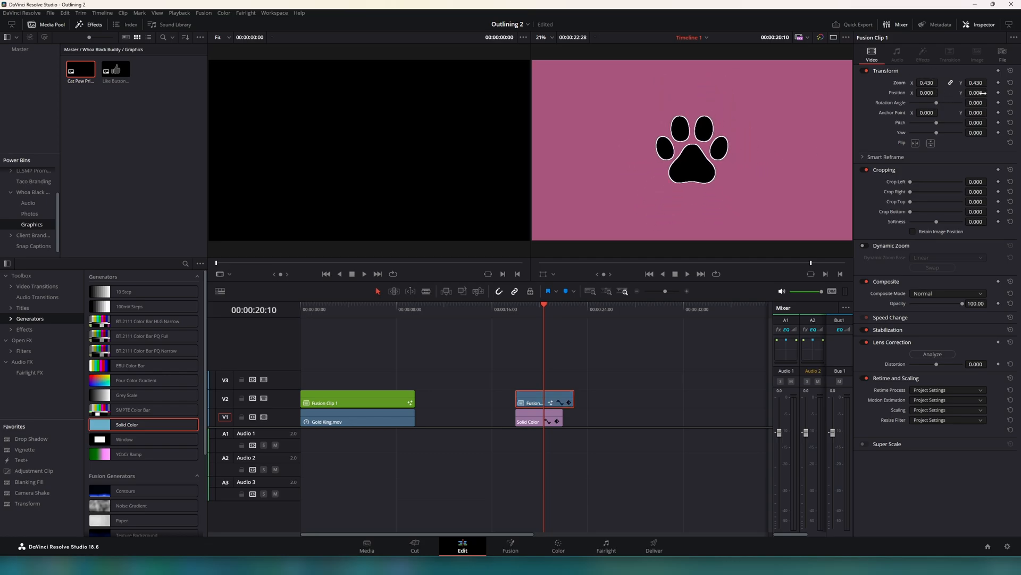
pyautogui.moveTo(979, 102); pyautogui.dragTo(1017, 103)
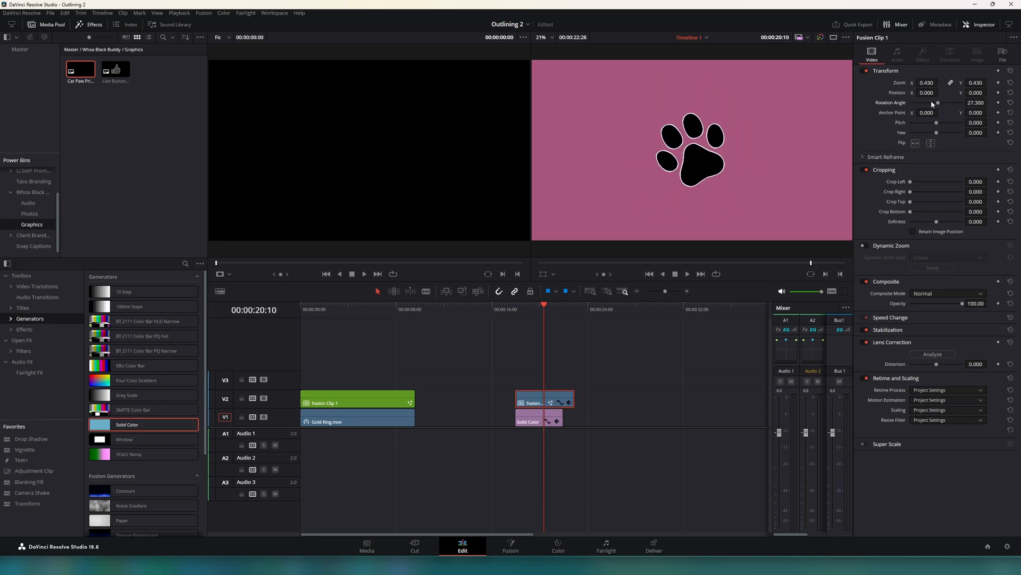
pyautogui.moveTo(928, 93); pyautogui.dragTo(899, 93)
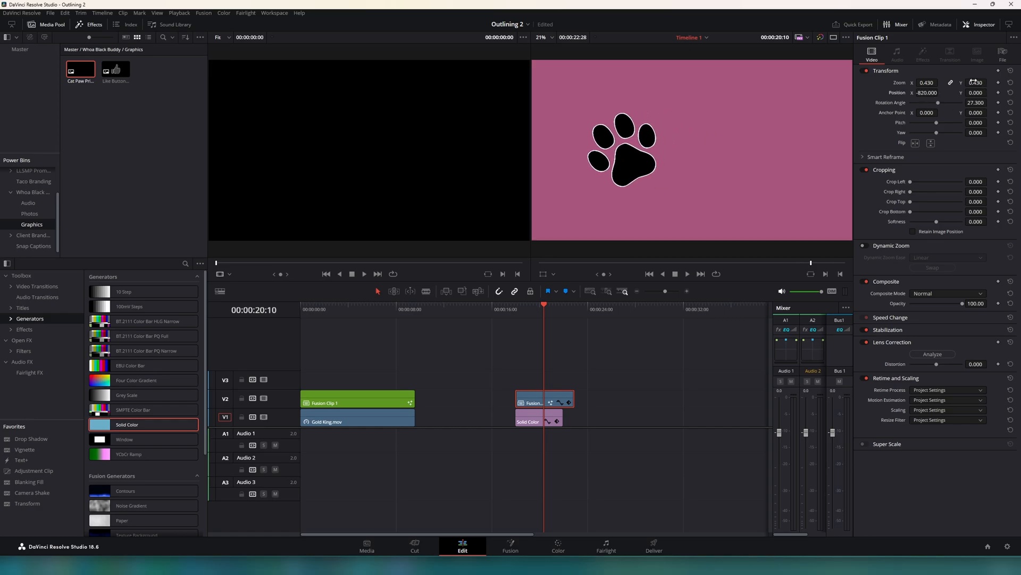
pyautogui.moveTo(926, 85); pyautogui.dragTo(953, 85)
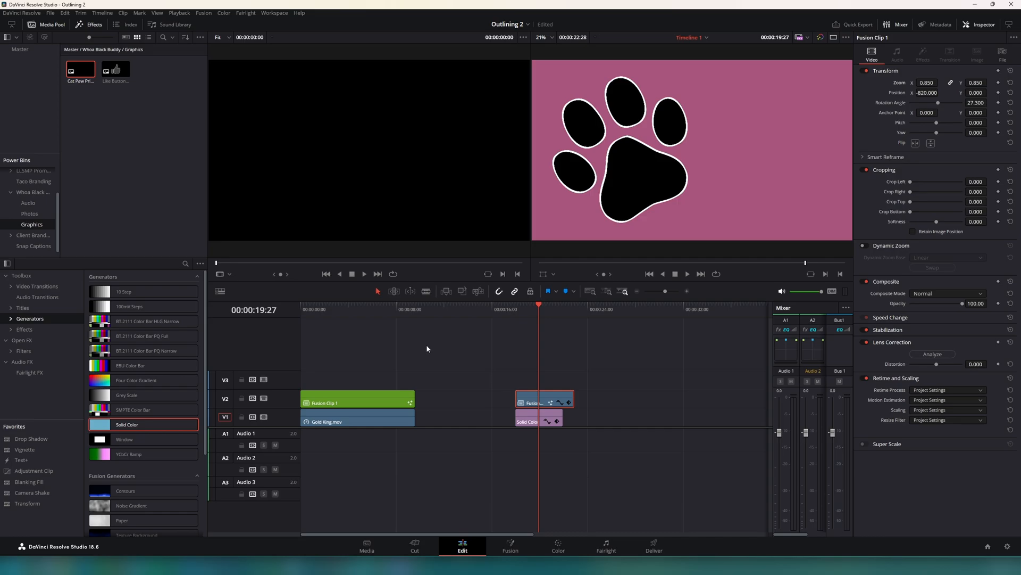
# Compare the outlined king around 00:00:06:01 and 00:00:07:04 with the outlined paw print around 00:00:20:15 and 00:00:19:04.
pyautogui.click(373, 307)
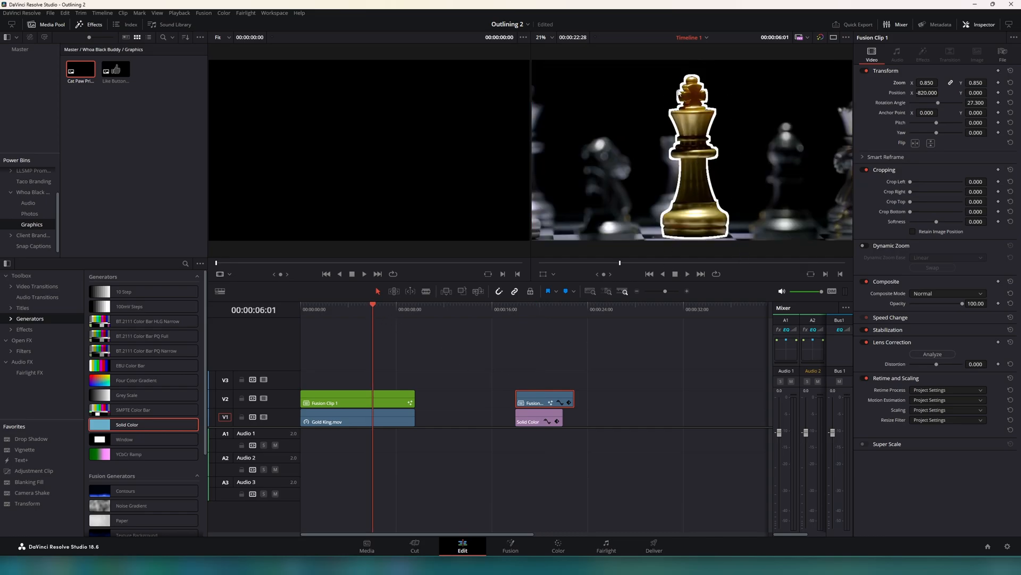
pyautogui.click(546, 308)
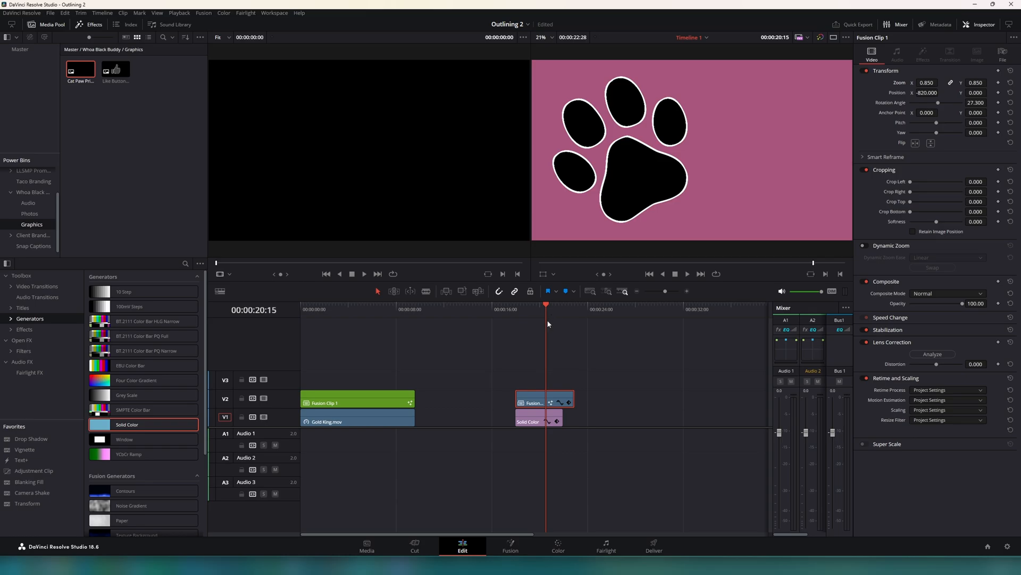
pyautogui.click(536, 317)
pyautogui.click(386, 307)
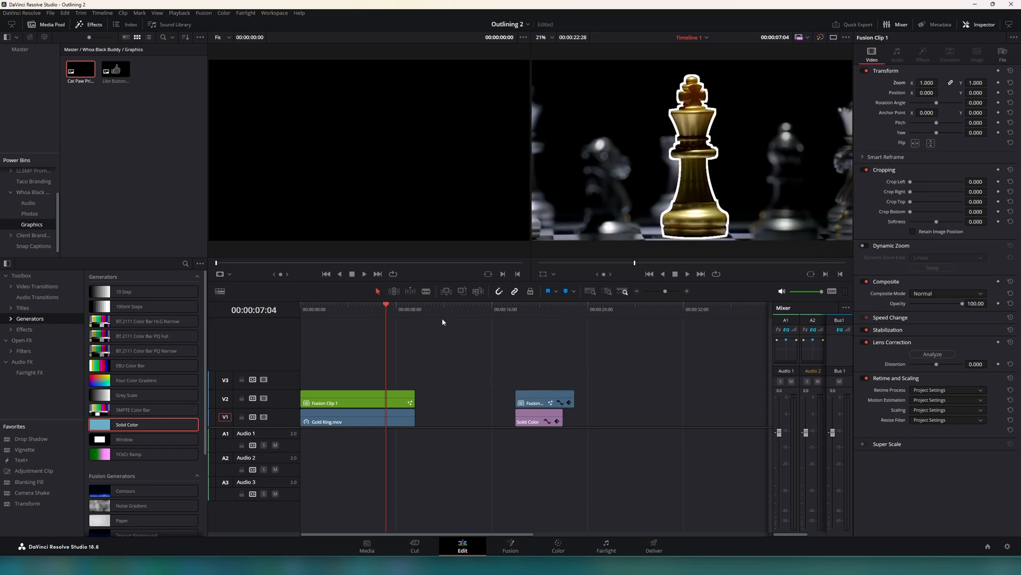
pyautogui.click(530, 309)
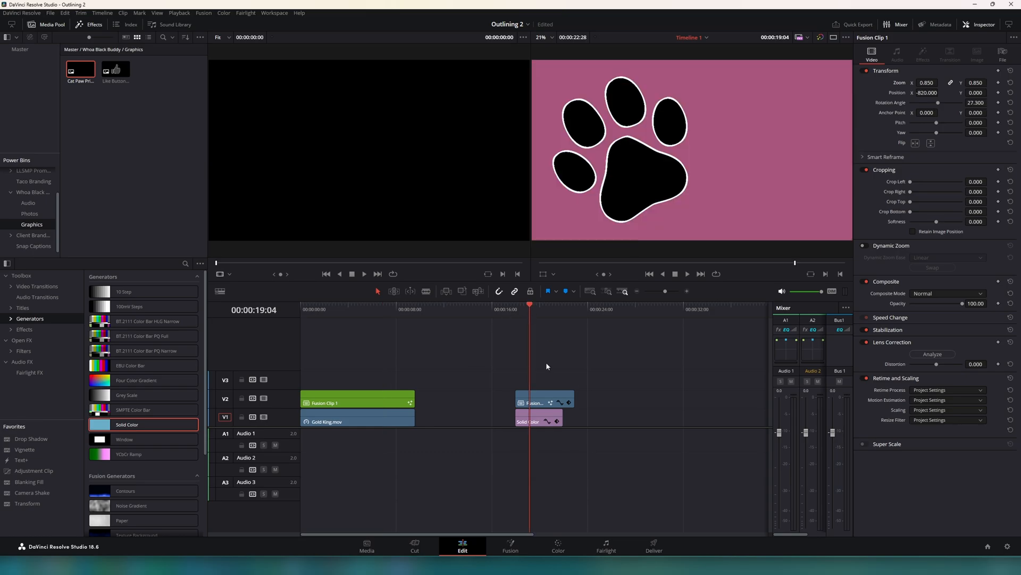